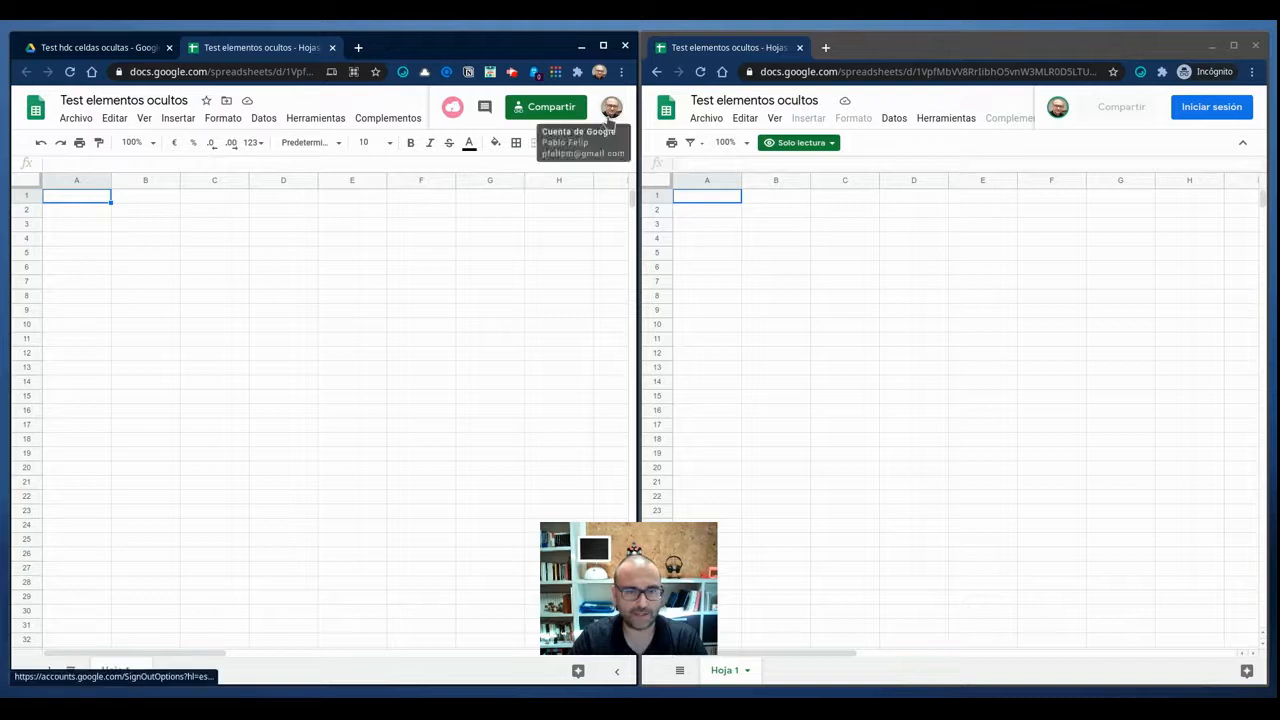
Check the link-sharing permission of the Test elementos ocultos spreadsheet in its sharing settings.
click(548, 108)
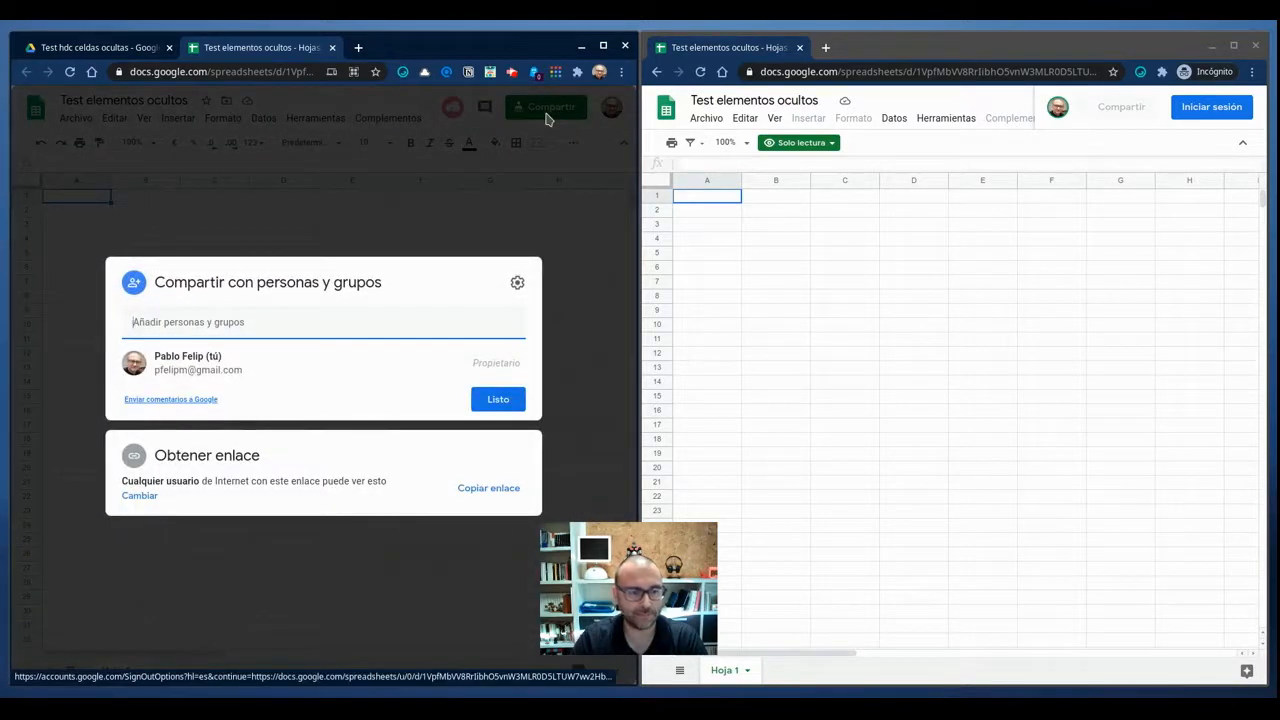
drag(124, 483, 322, 492)
key(Escape)
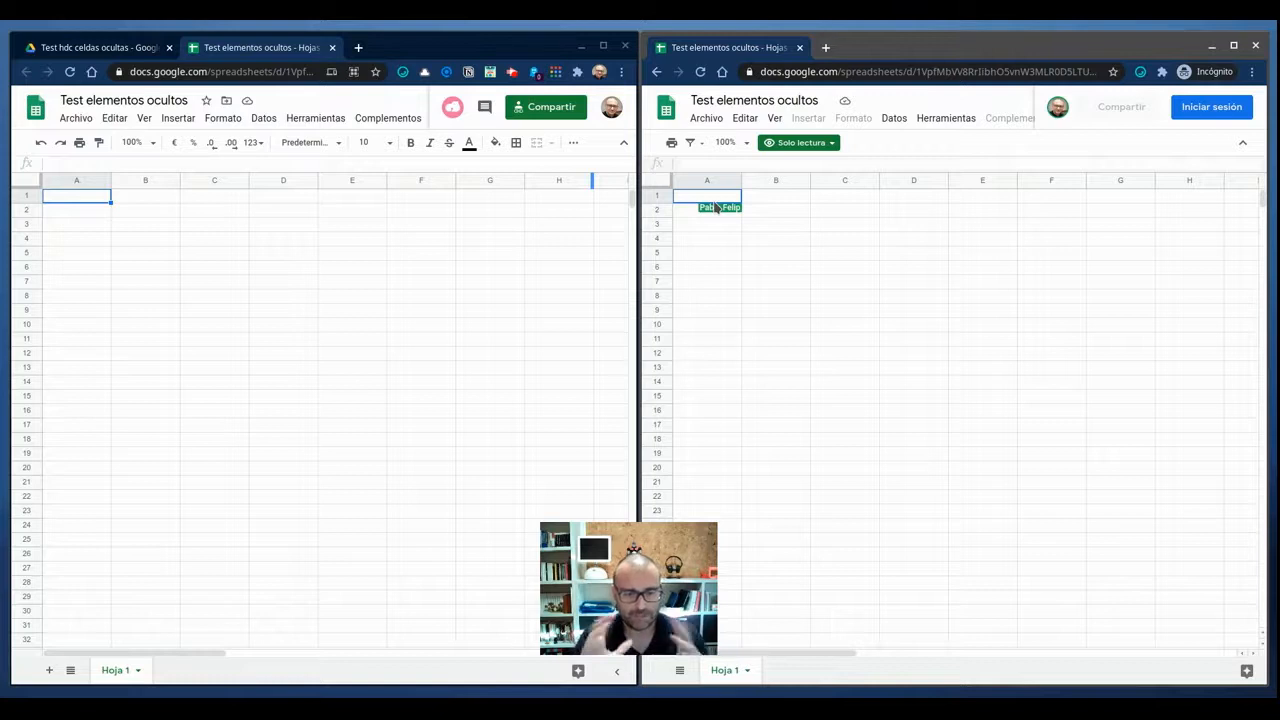
Fill cells A1:C19 with randomly generated names and surnames using the HdC+ add-on.
drag(76, 204, 232, 457)
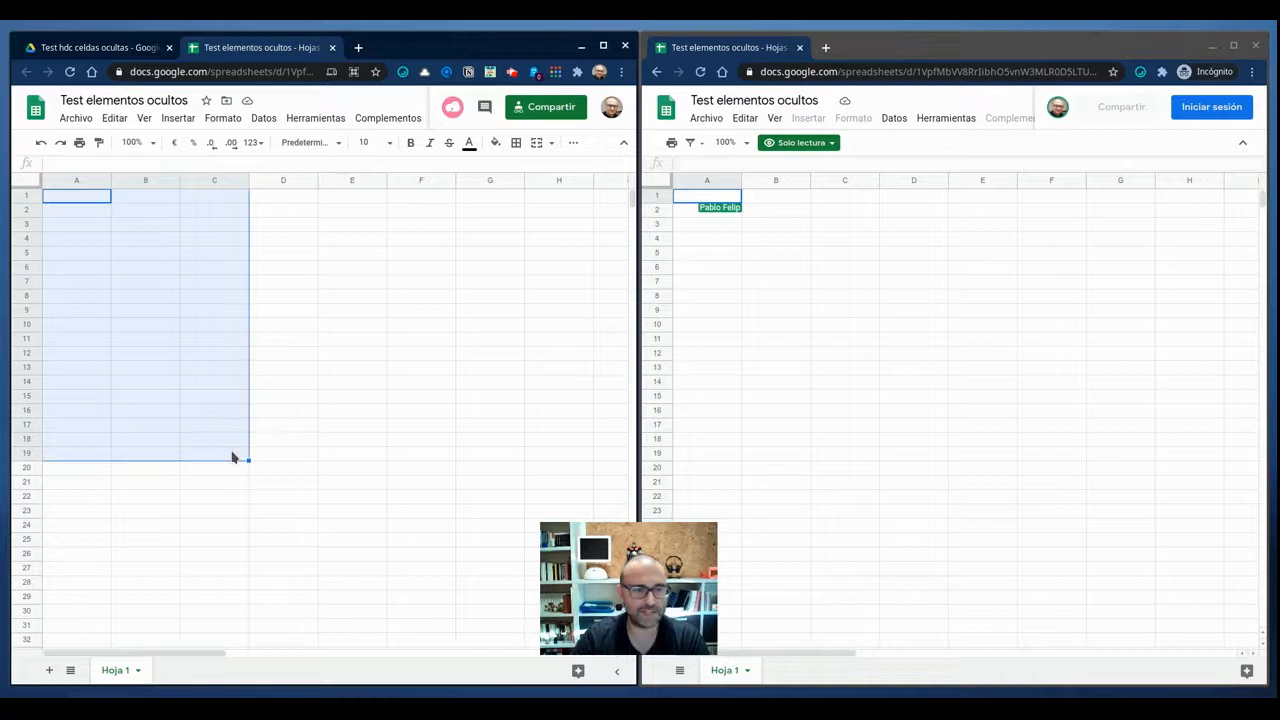
click(390, 120)
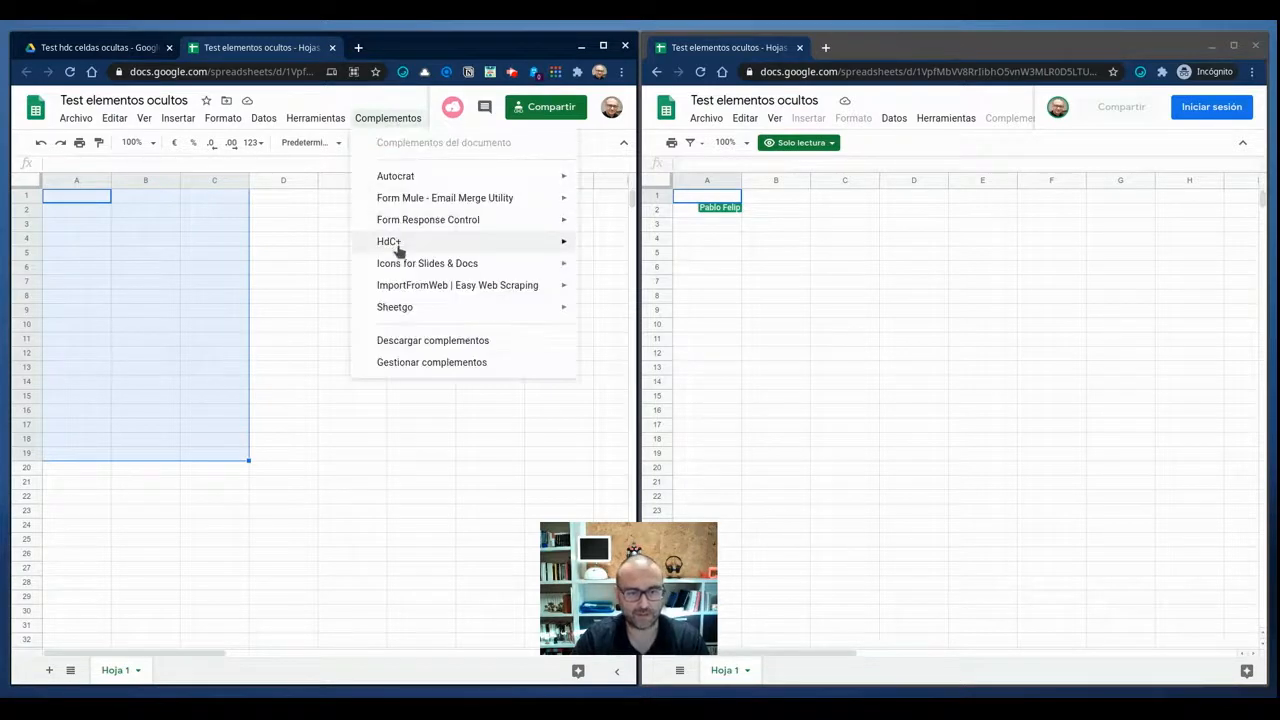
mouse_move(398, 248)
mouse_move(274, 343)
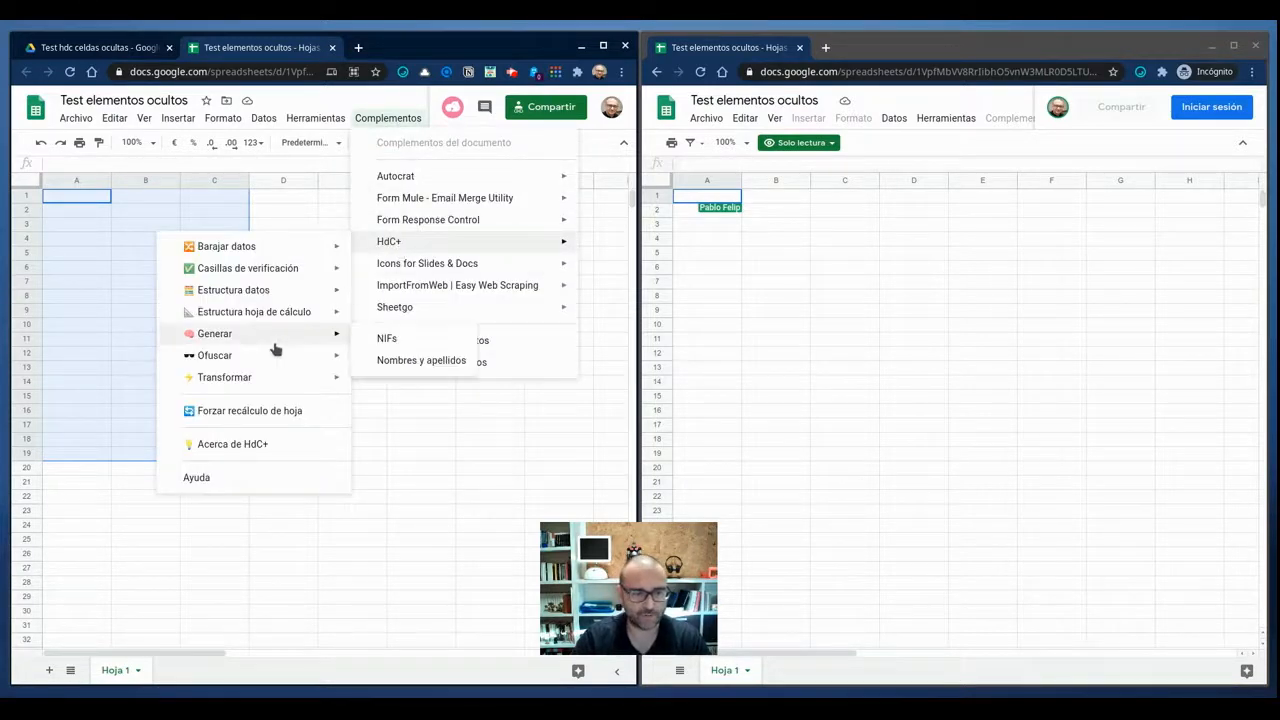
click(430, 361)
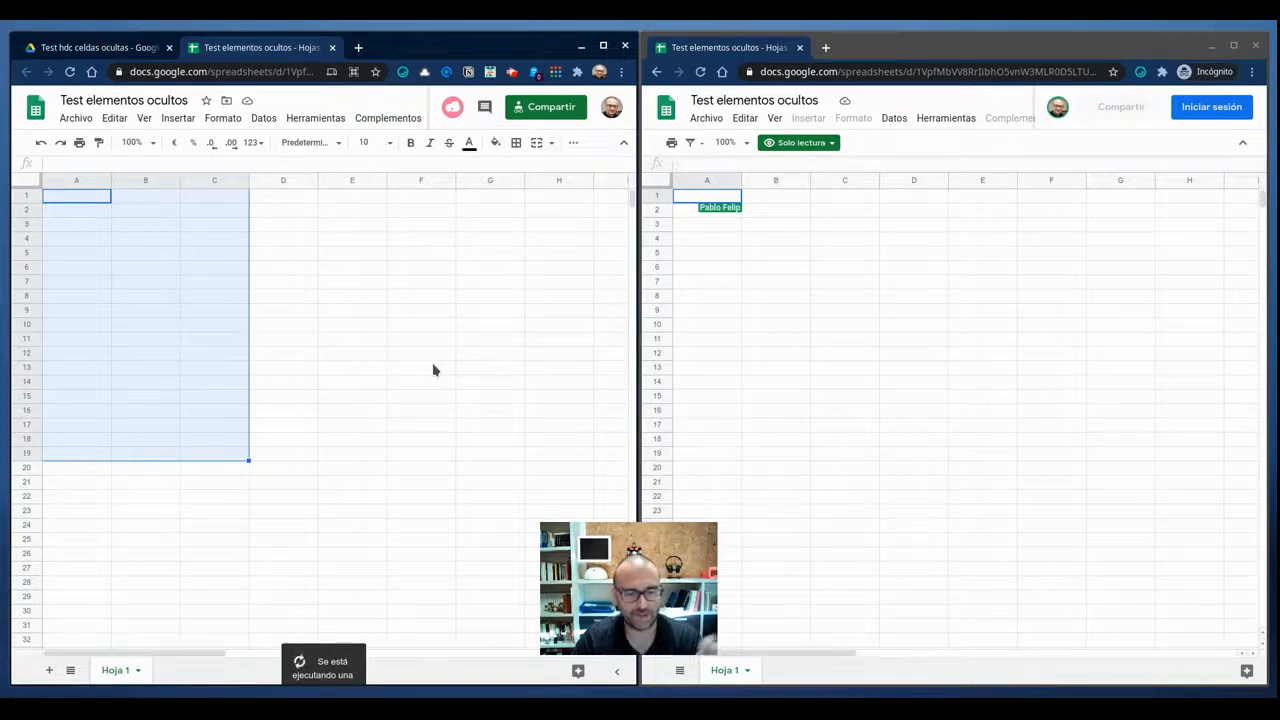
Fill cells D1:D19 with randomly generated NIFs using the HdC+ add-on.
click(272, 194)
drag(270, 337, 266, 452)
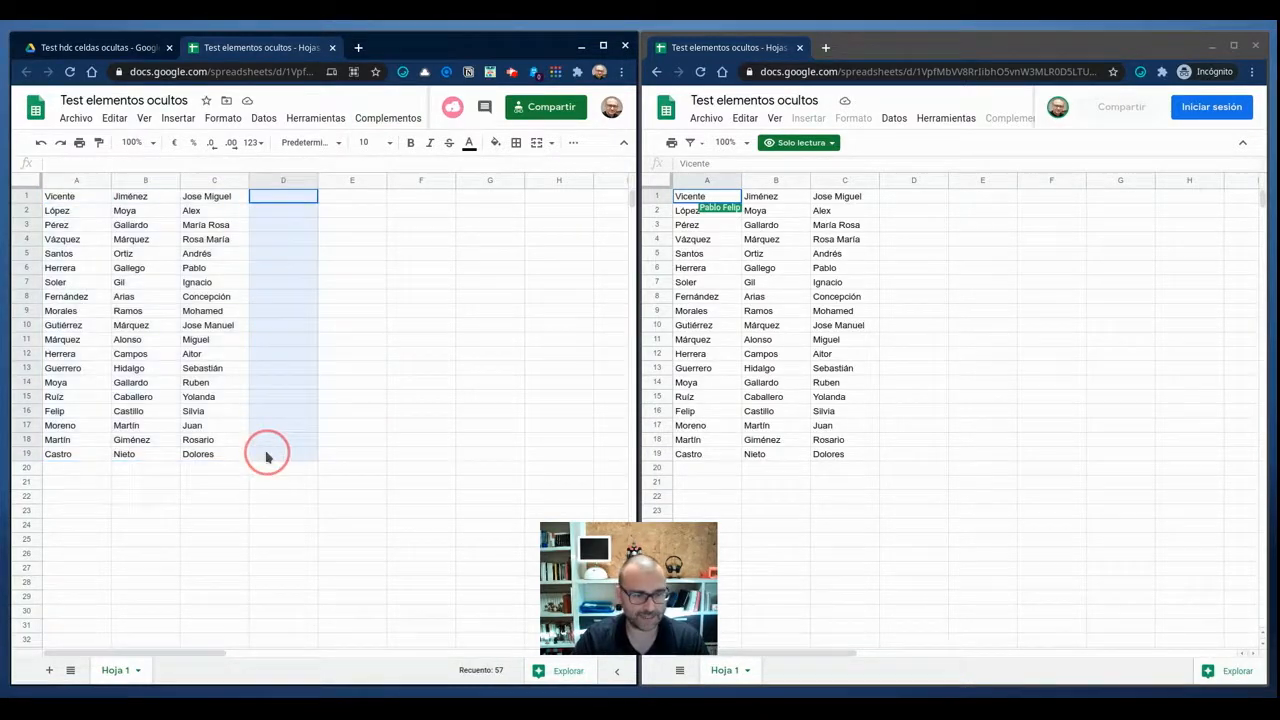
click(390, 120)
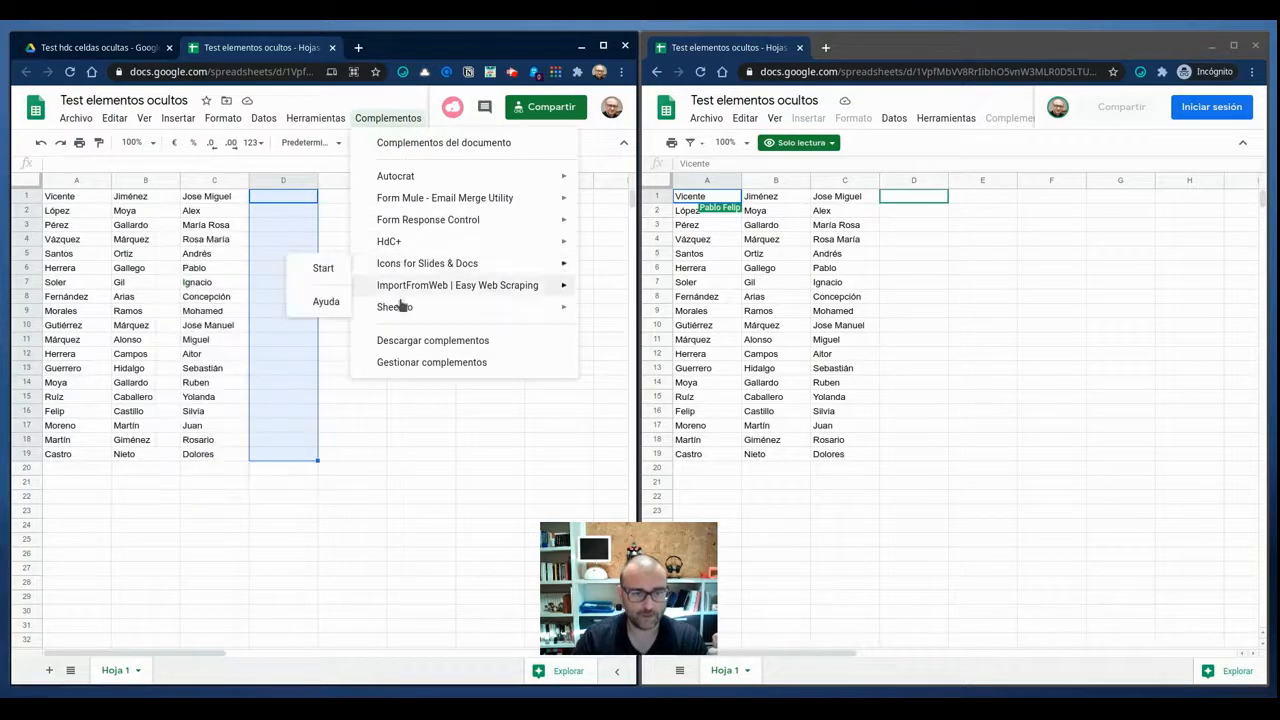
mouse_move(408, 241)
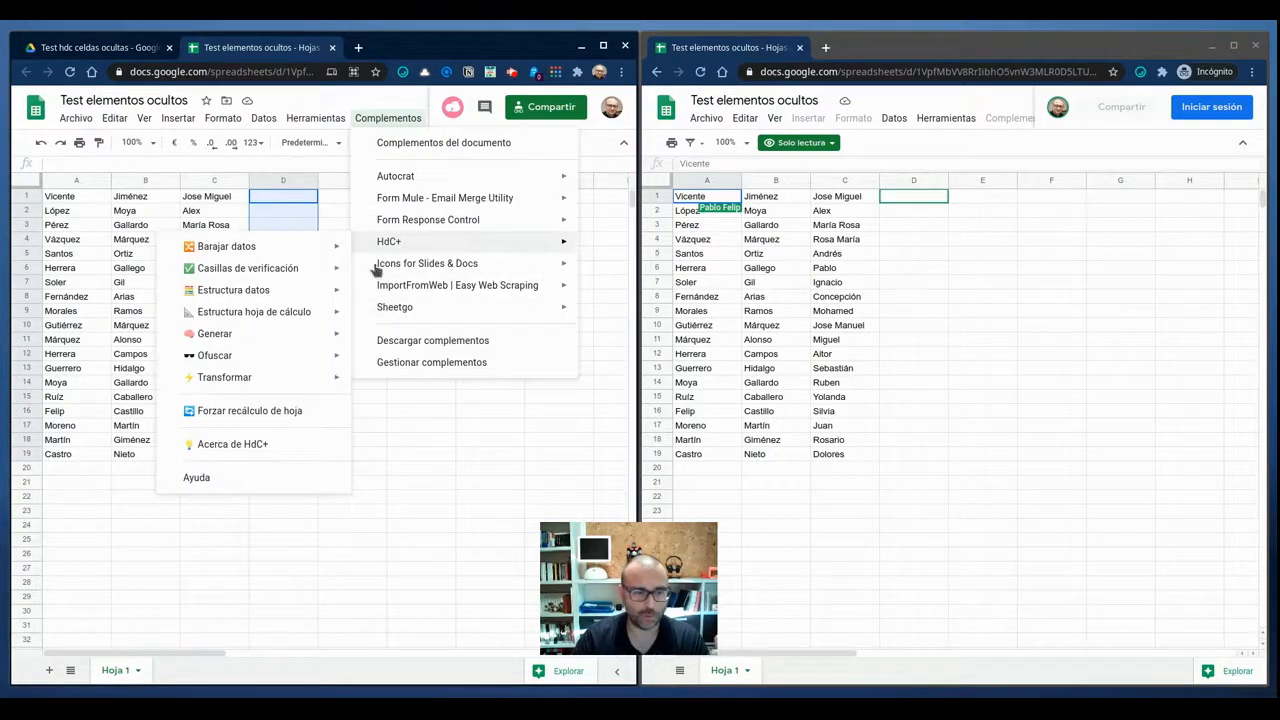
mouse_move(273, 343)
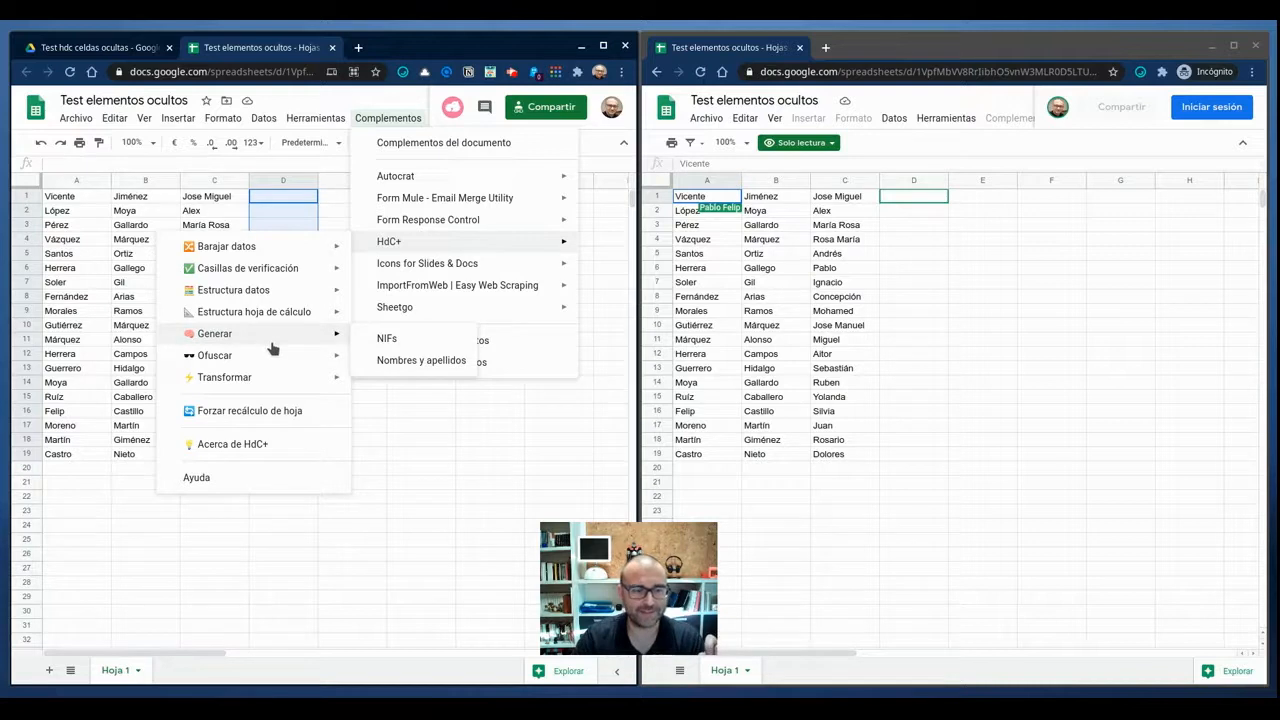
click(402, 339)
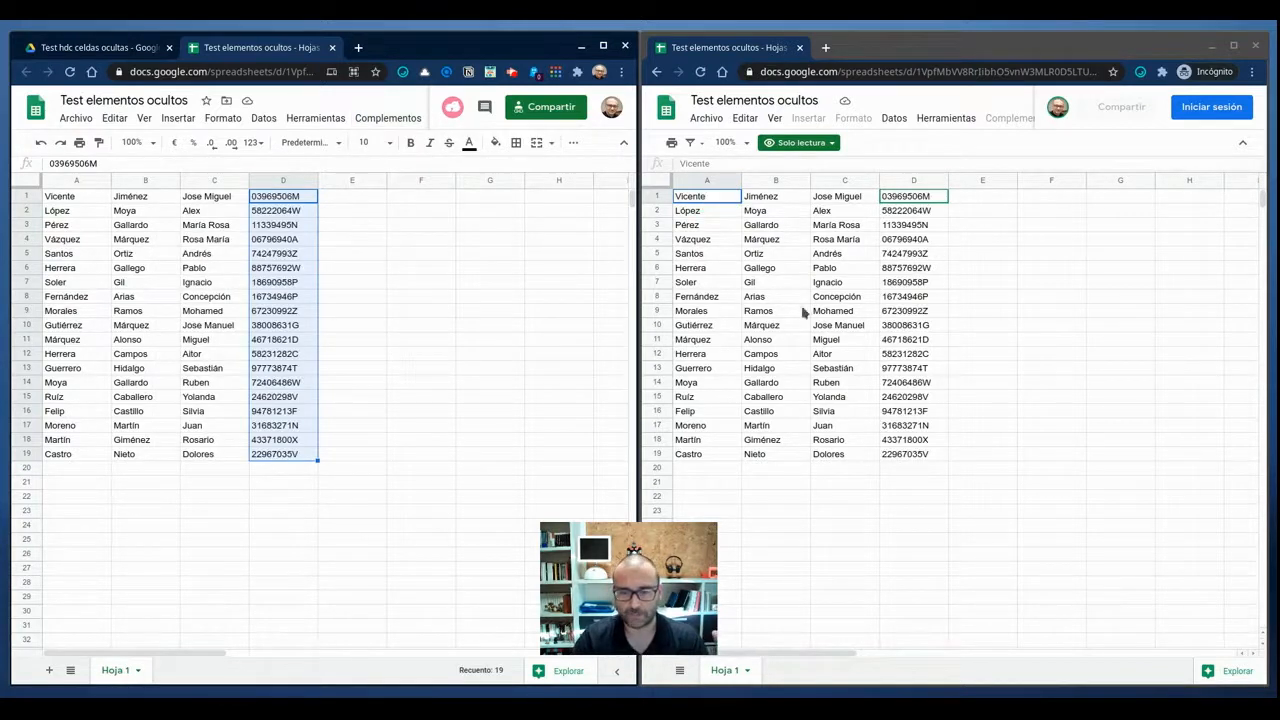
In the incognito read-only view, search the page's HTML in the developer tools for the surname in cell A1 and close them.
click(870, 298)
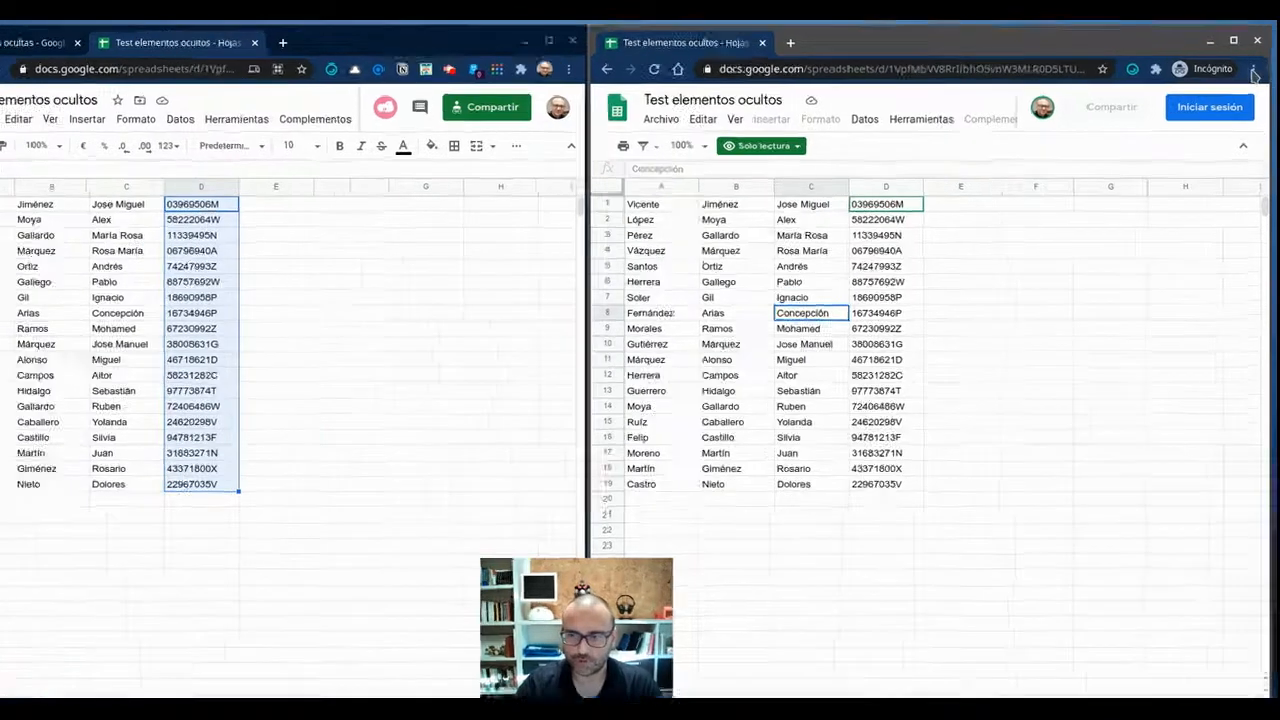
click(1255, 70)
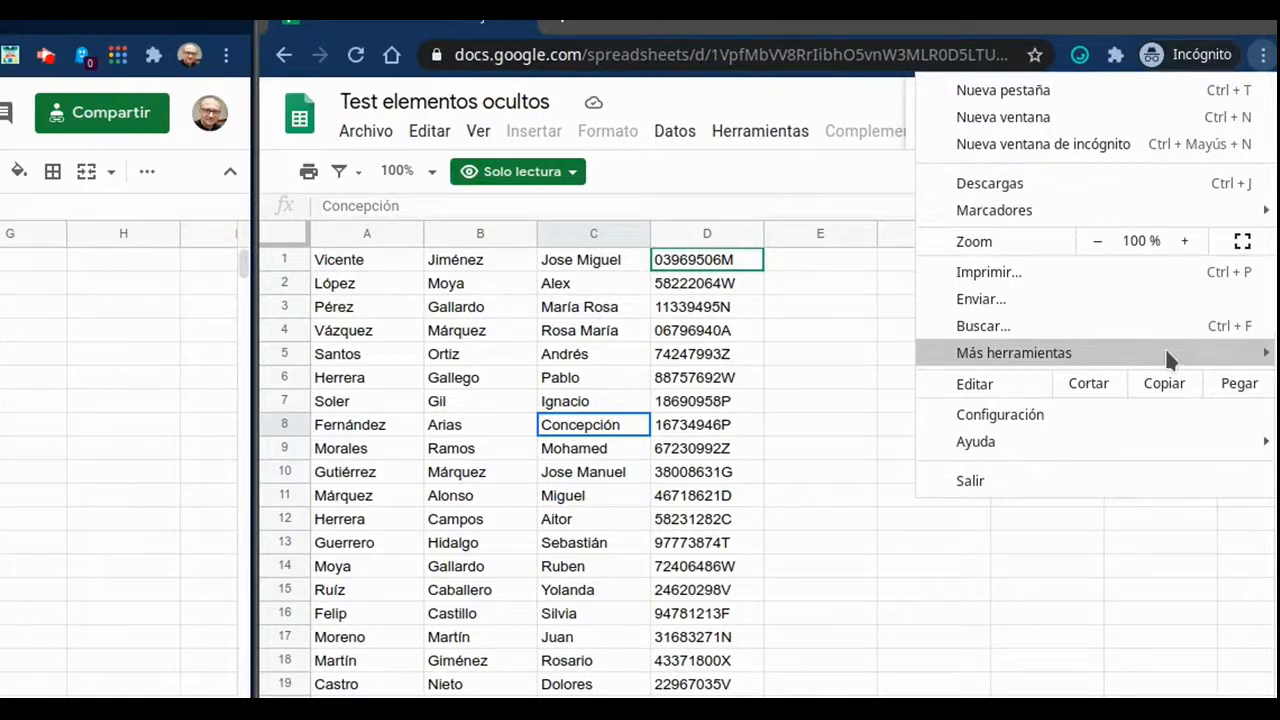
key(ctrl+shift+i)
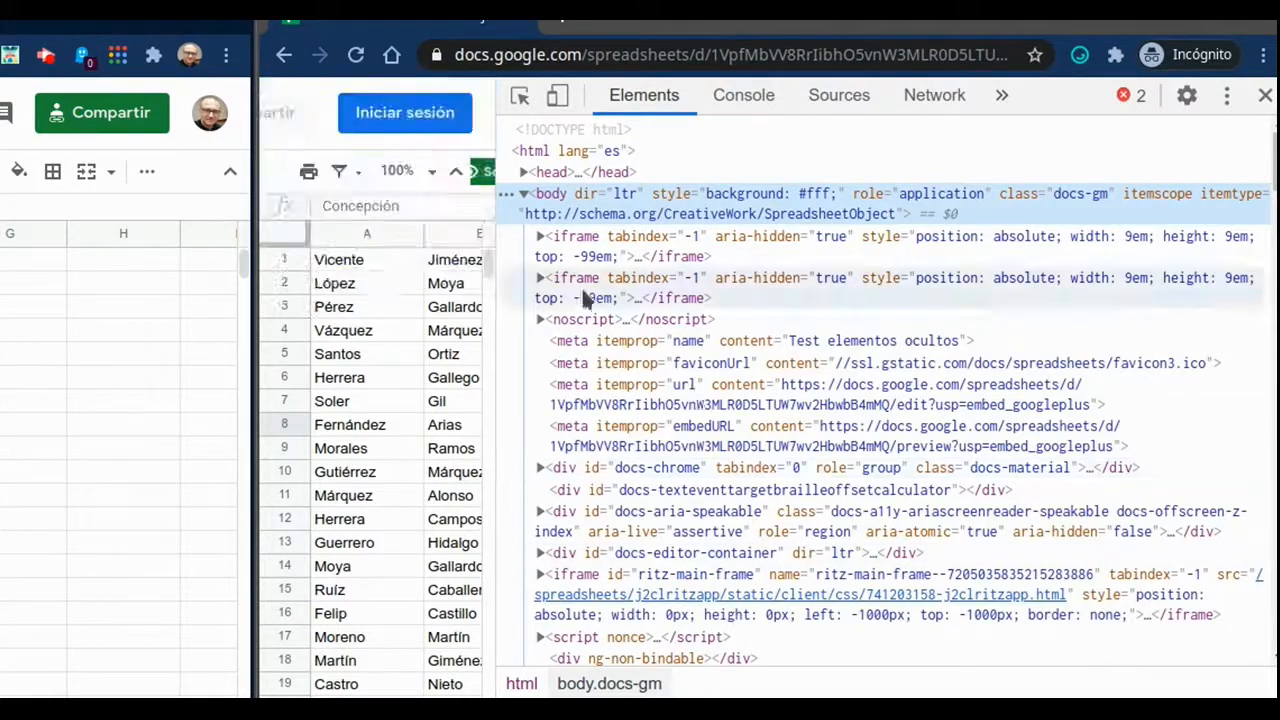
click(340, 262)
click(345, 287)
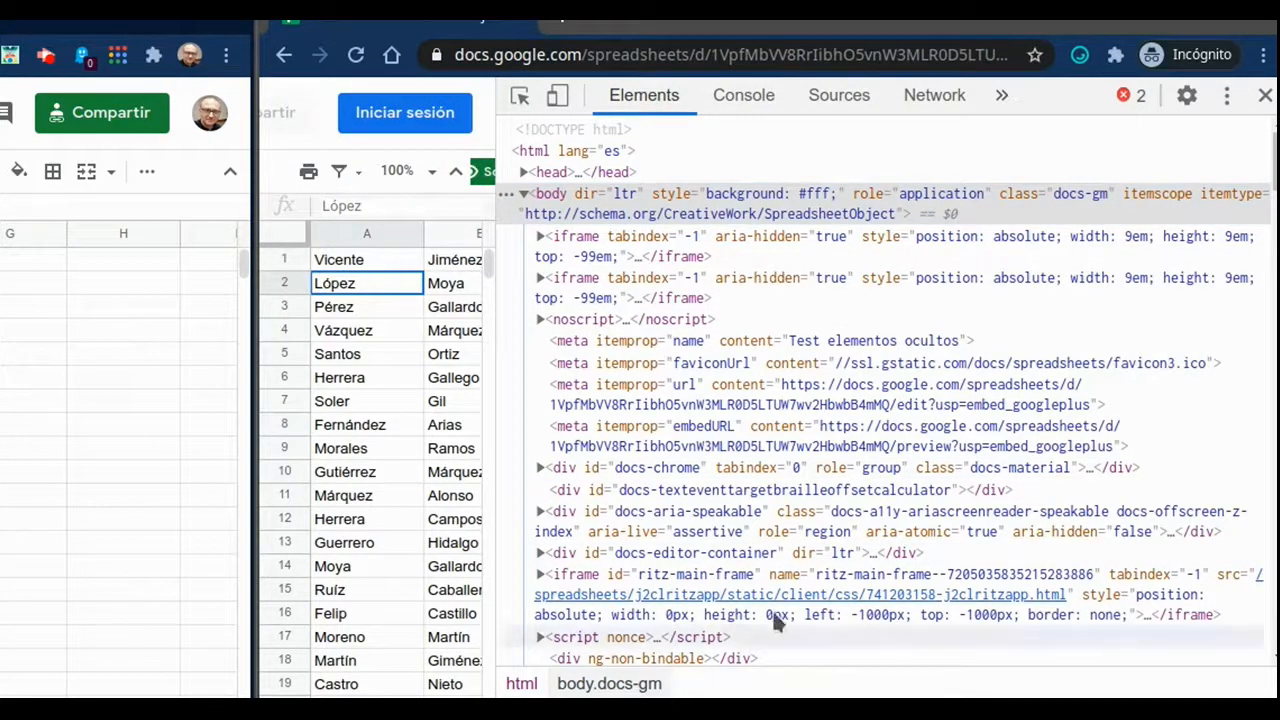
click(1119, 318)
key(ctrl+f)
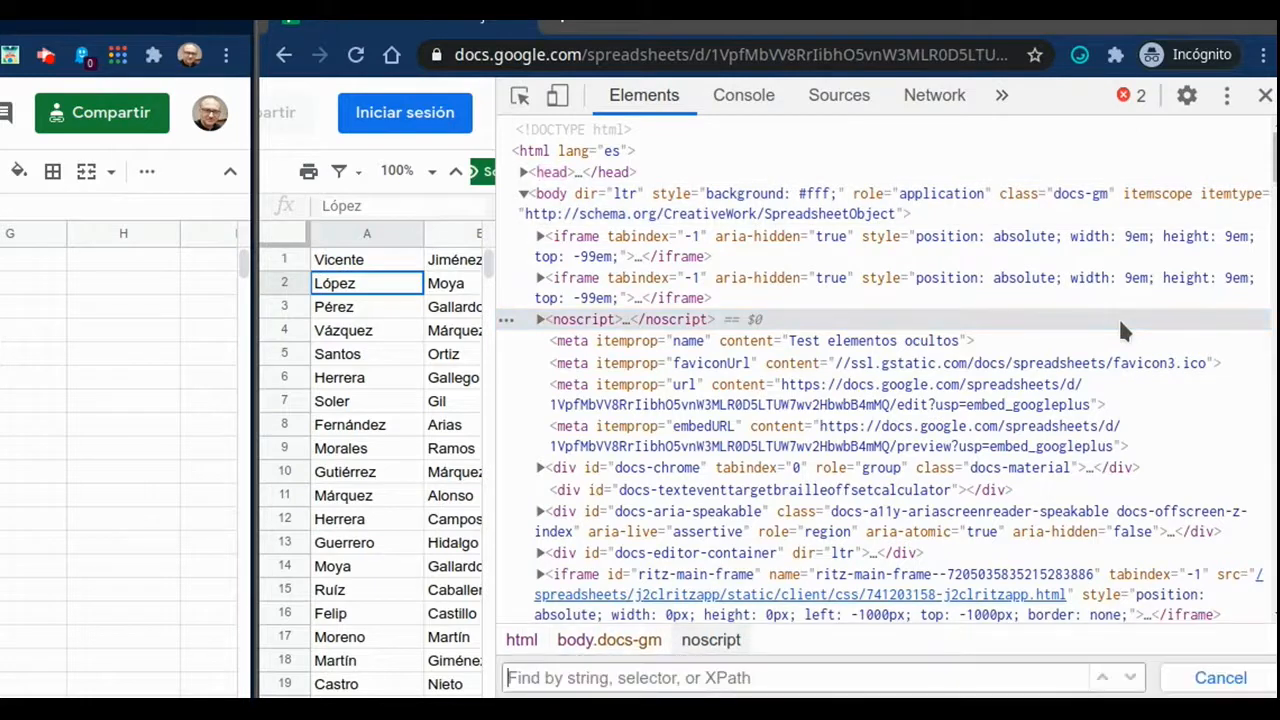
text(Vicente)
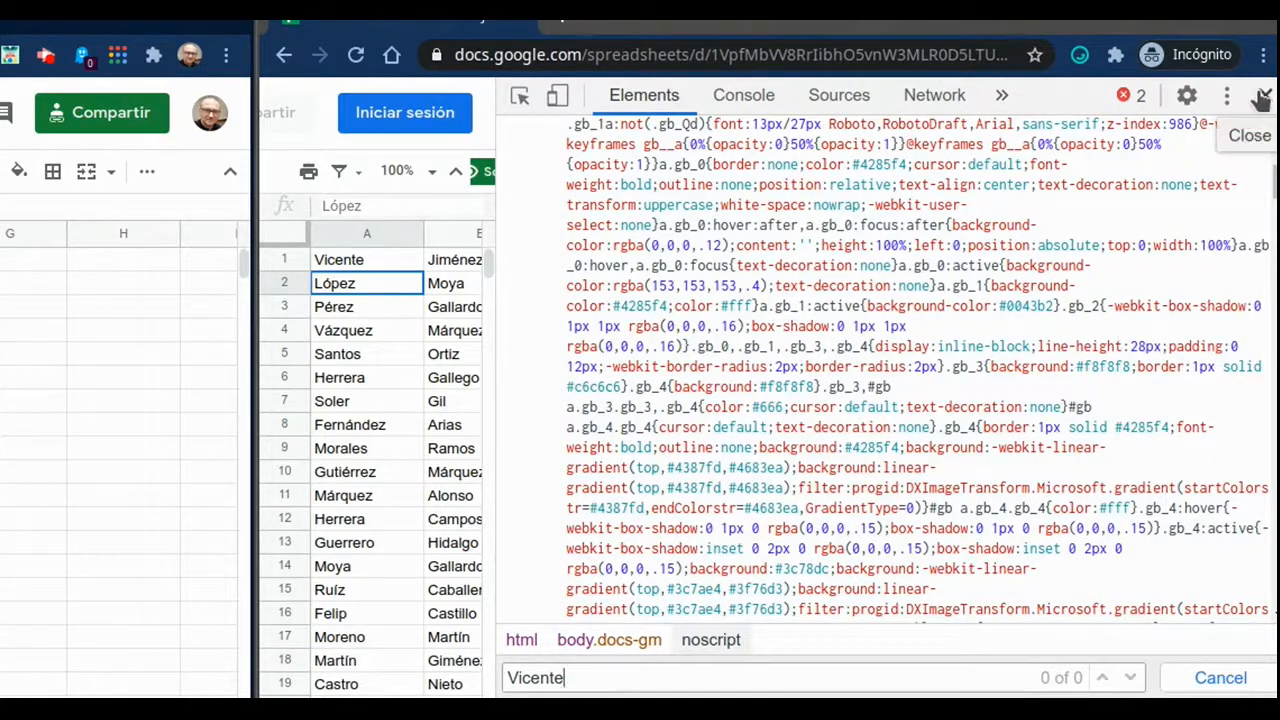
click(1265, 95)
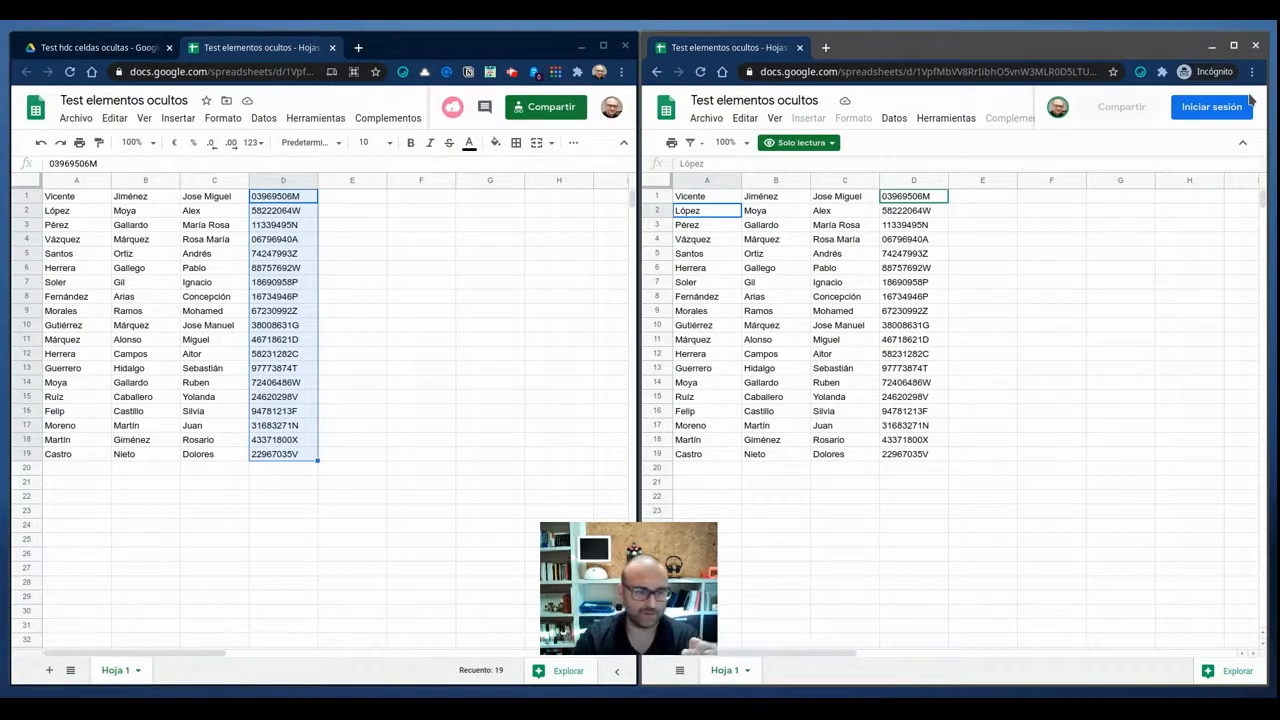
Hide column D, which holds the NIFs, in the editable copy of the spreadsheet.
click(332, 222)
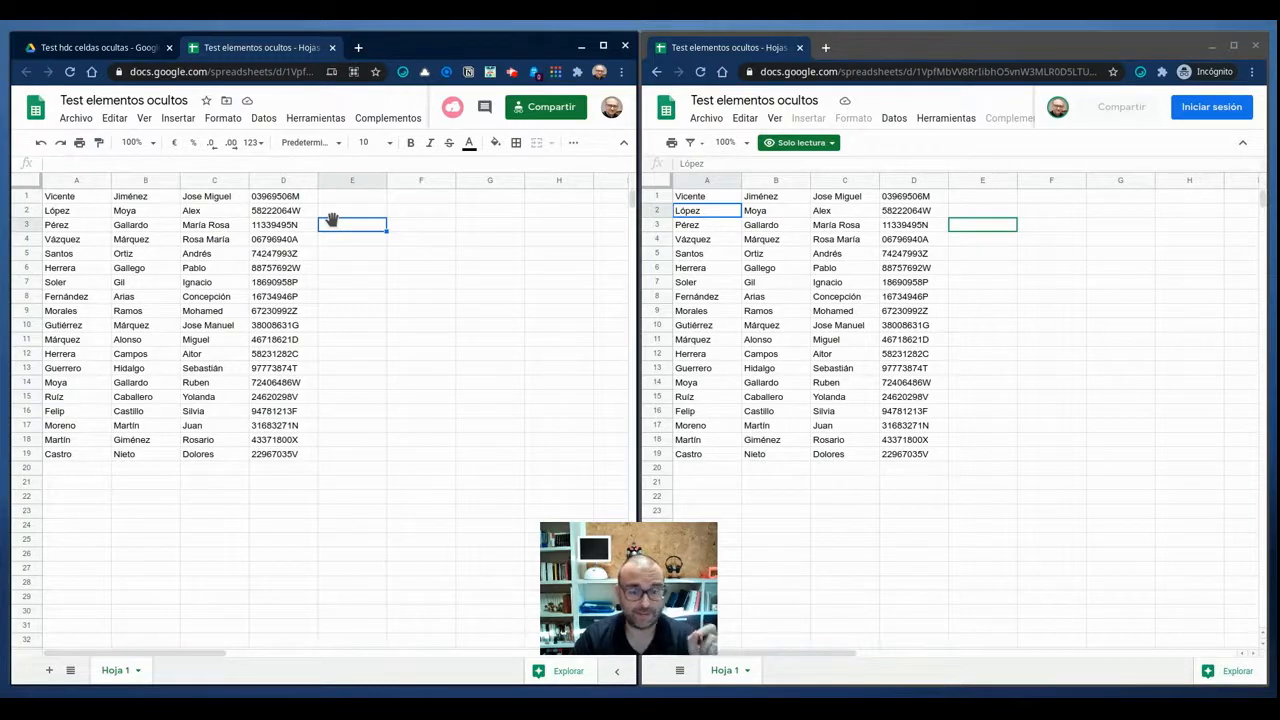
click(279, 182)
right_click(276, 179)
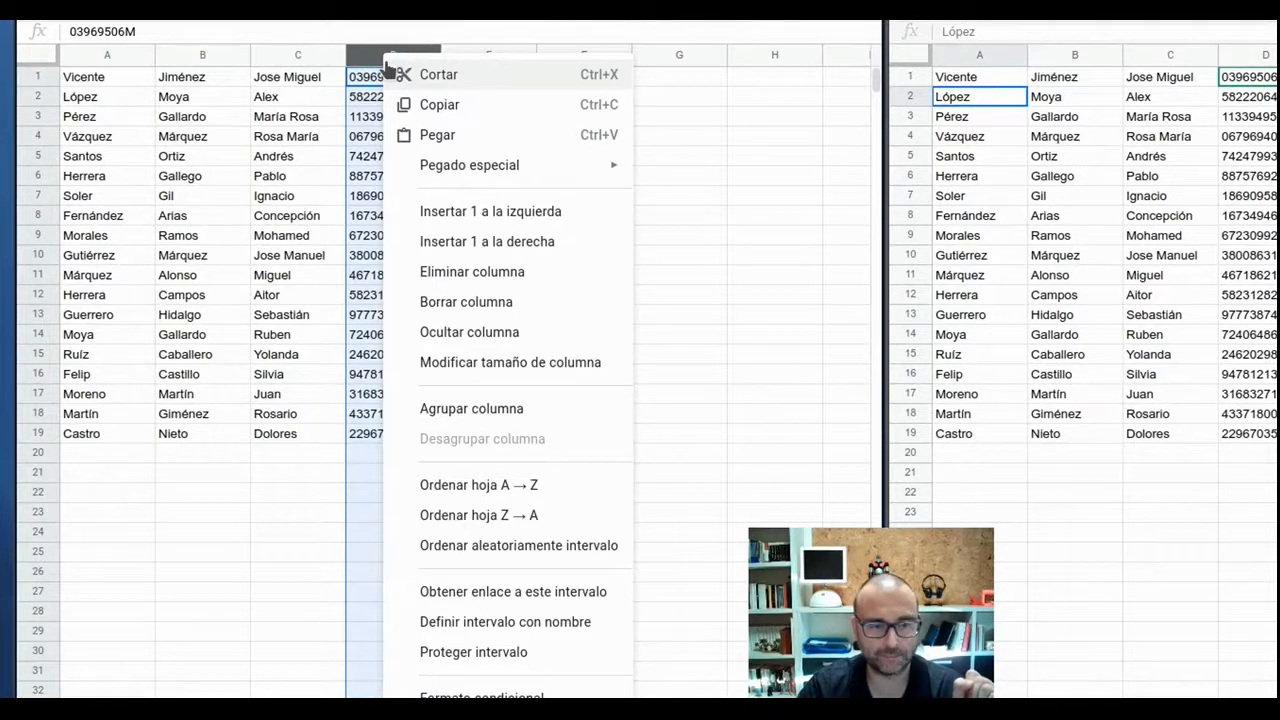
click(425, 333)
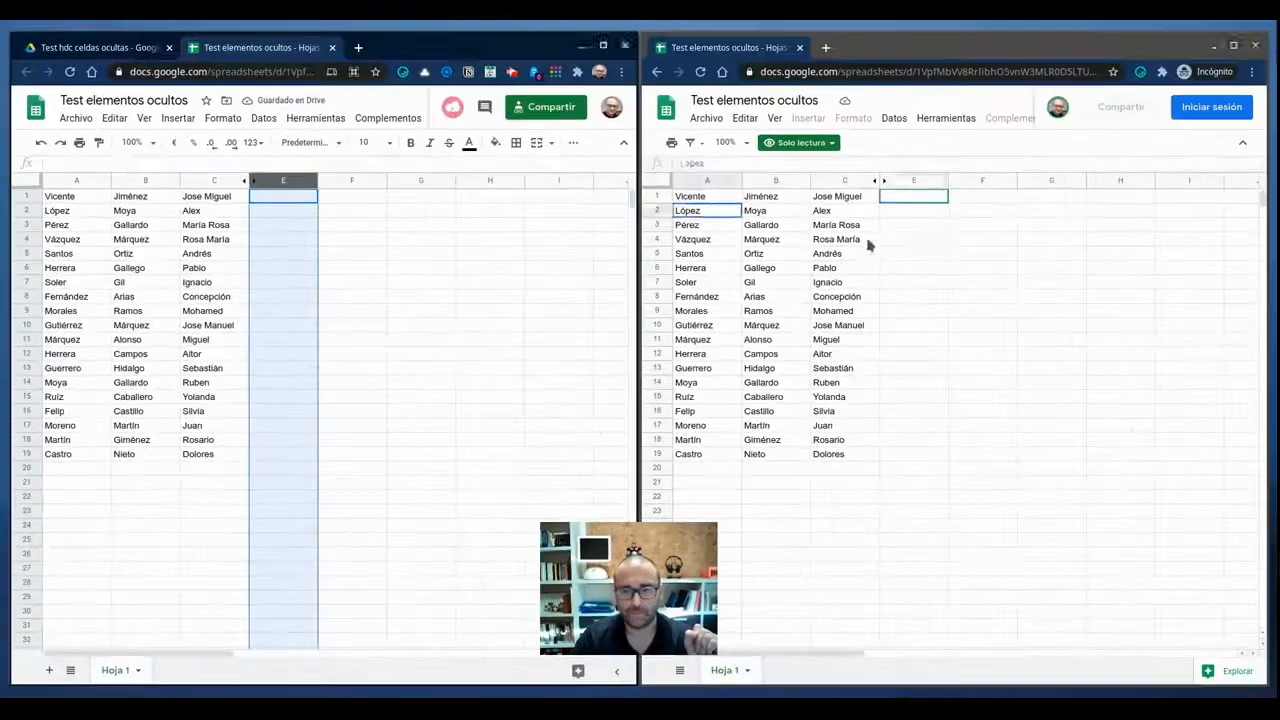
Try to reveal the hidden column D between columns C and E in the incognito read-only view.
click(1265, 116)
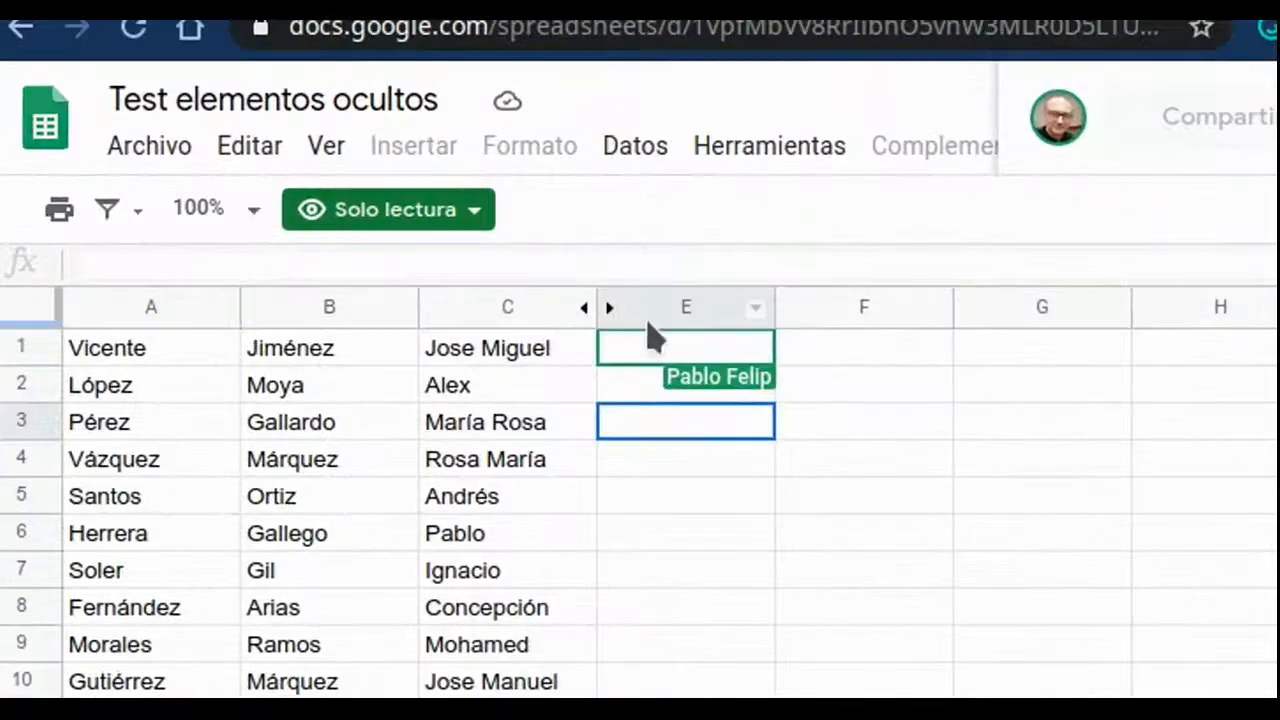
click(900, 182)
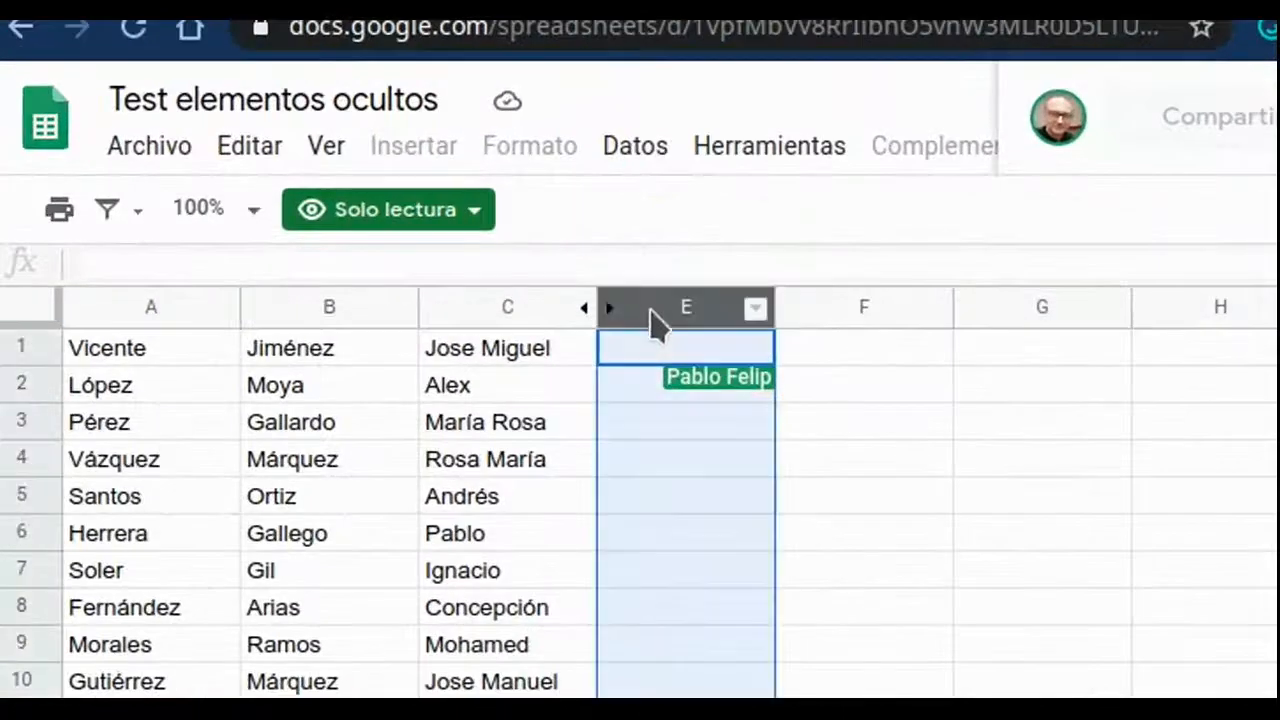
click(590, 315)
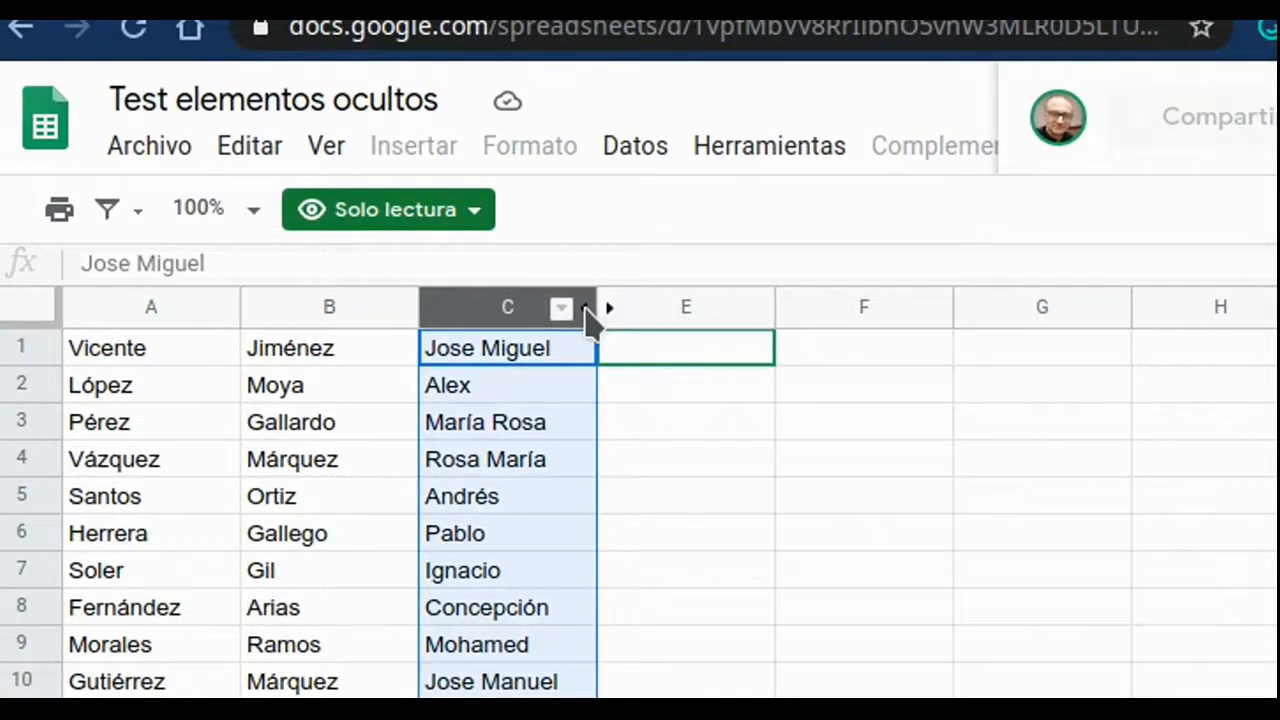
click(610, 314)
click(587, 318)
click(626, 320)
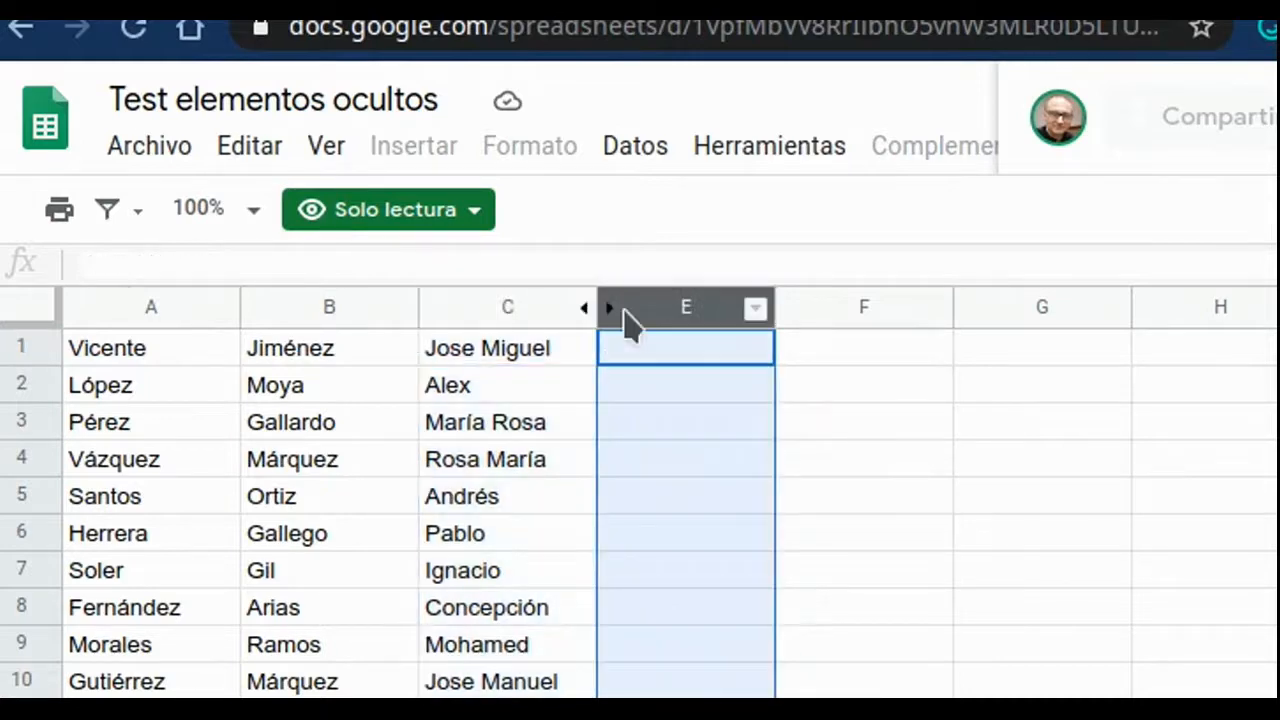
click(727, 355)
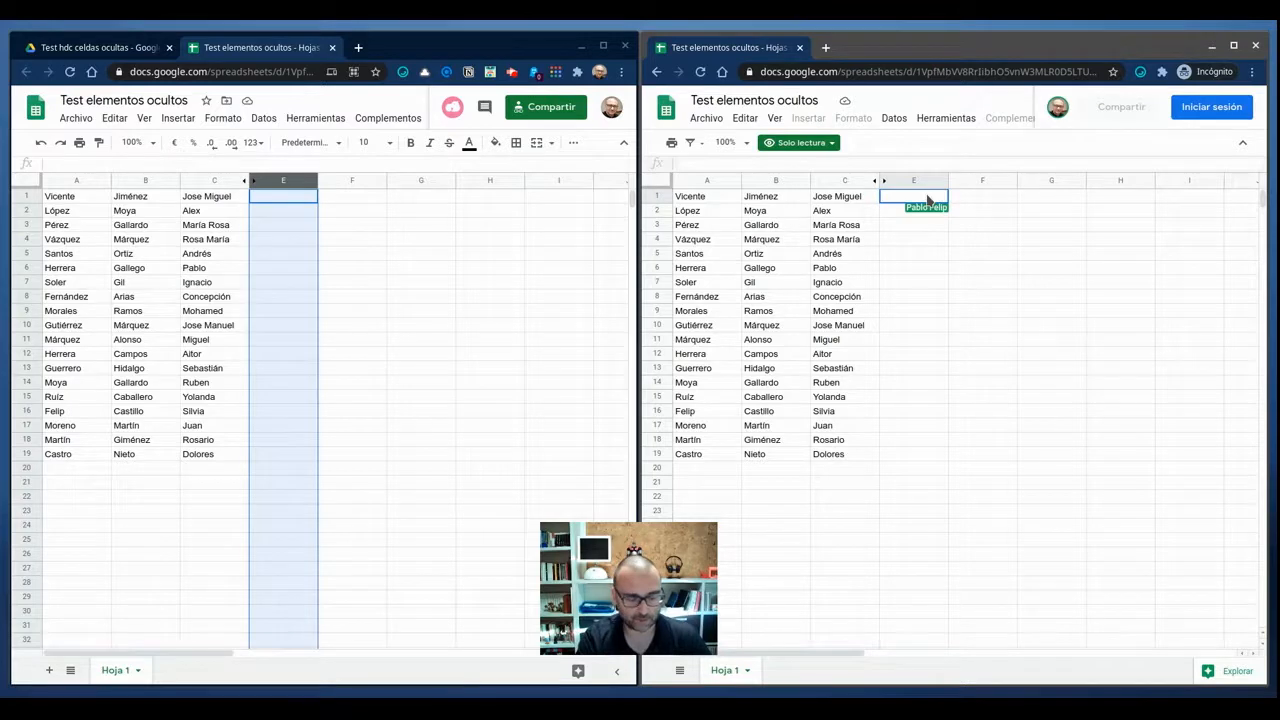
Examine the script, meta and title elements in the read-only page's head with the developer tools, and close them.
key(ctrl+shift+i)
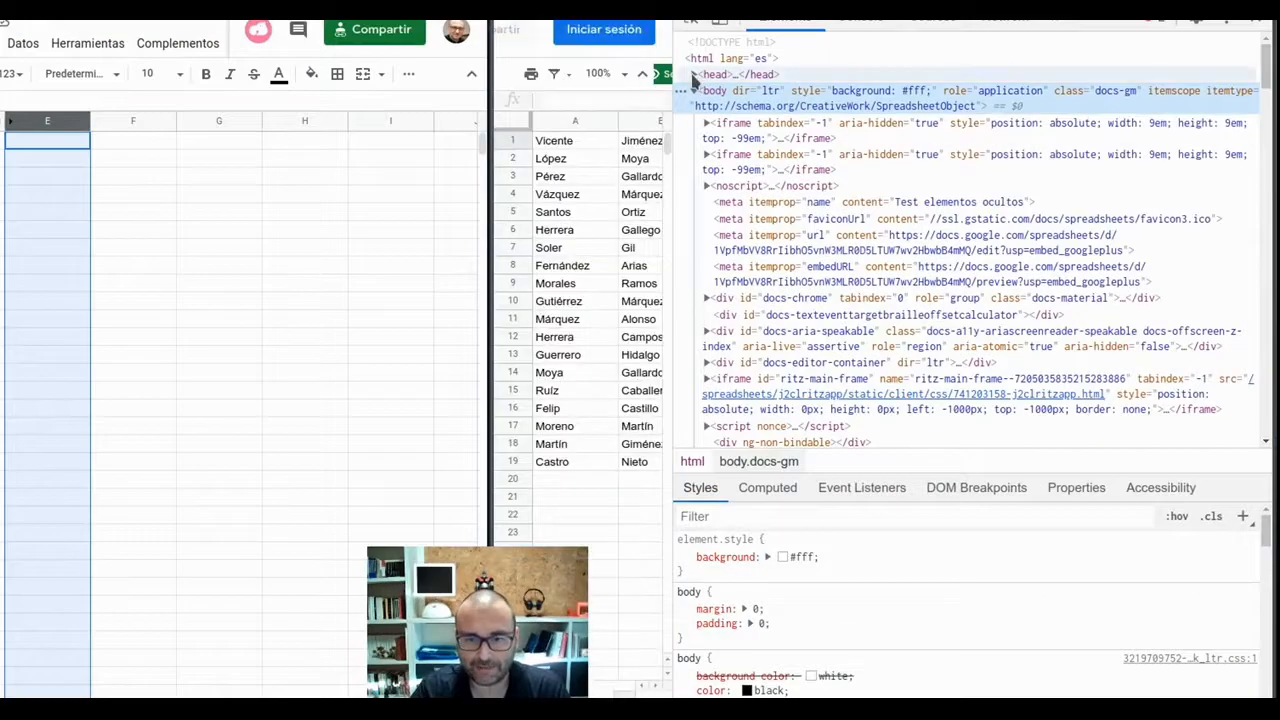
click(694, 76)
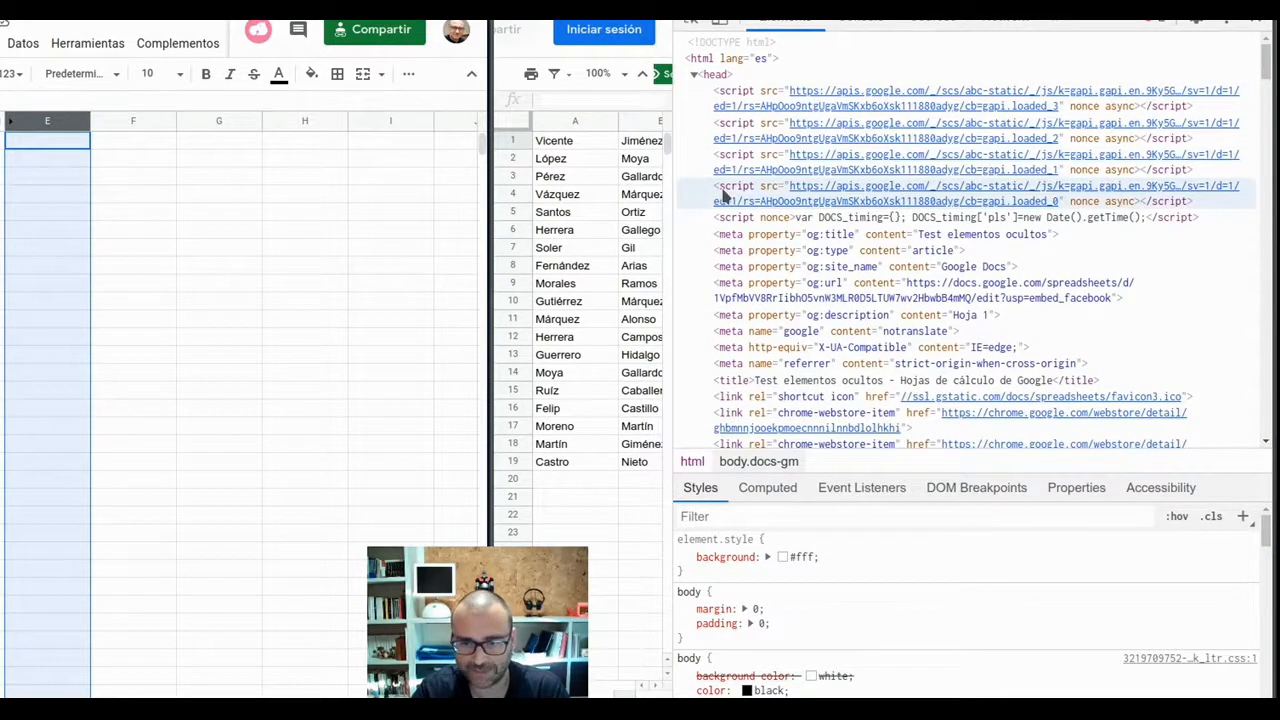
scroll(726, 222, down, 2)
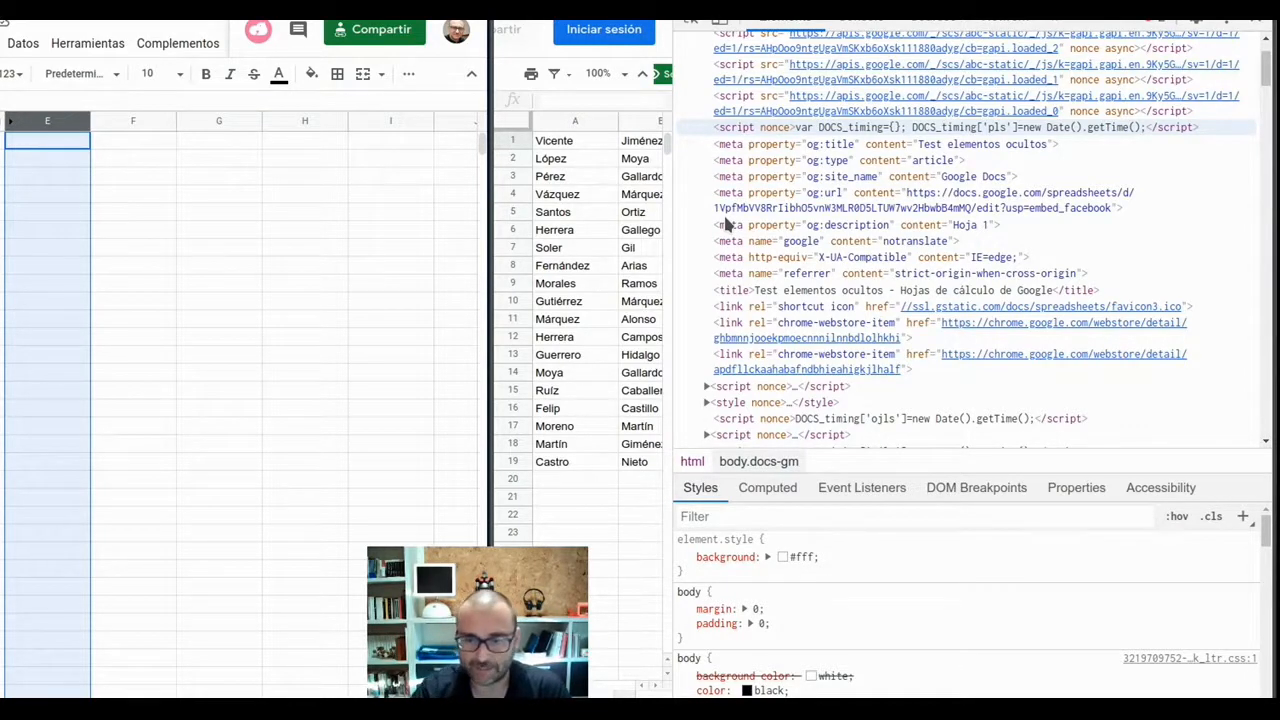
click(740, 148)
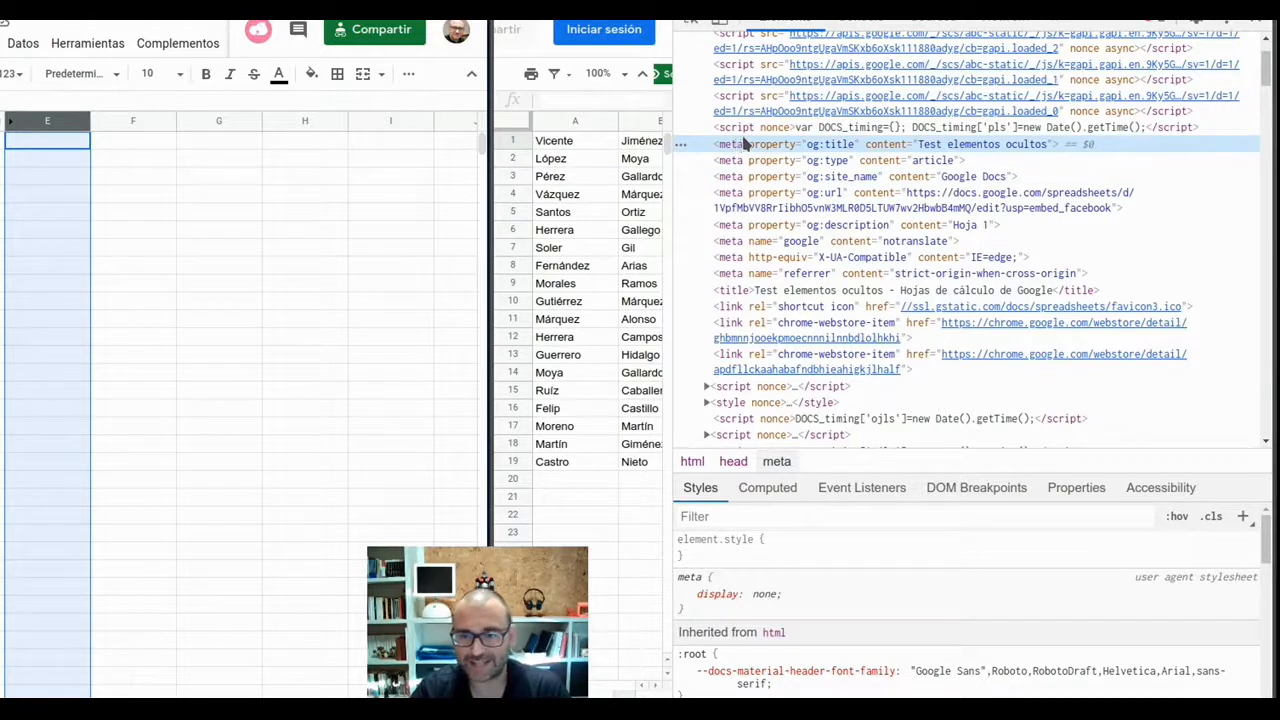
click(796, 294)
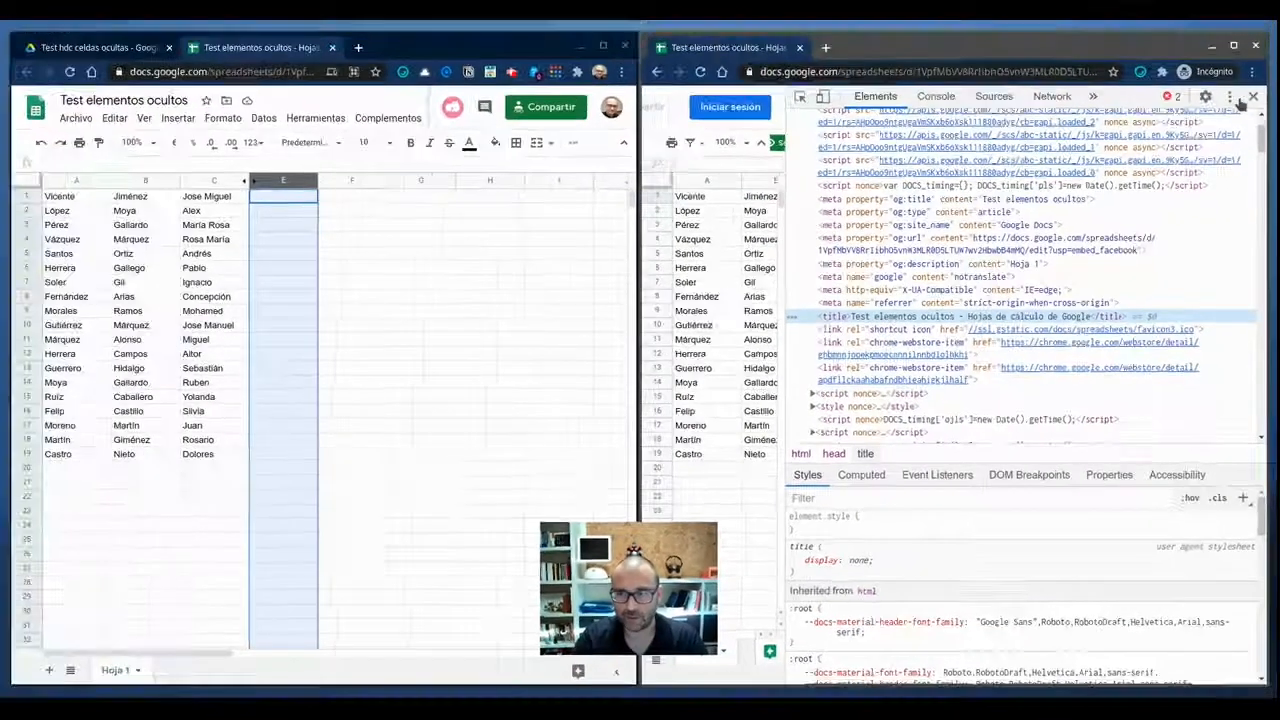
click(1256, 33)
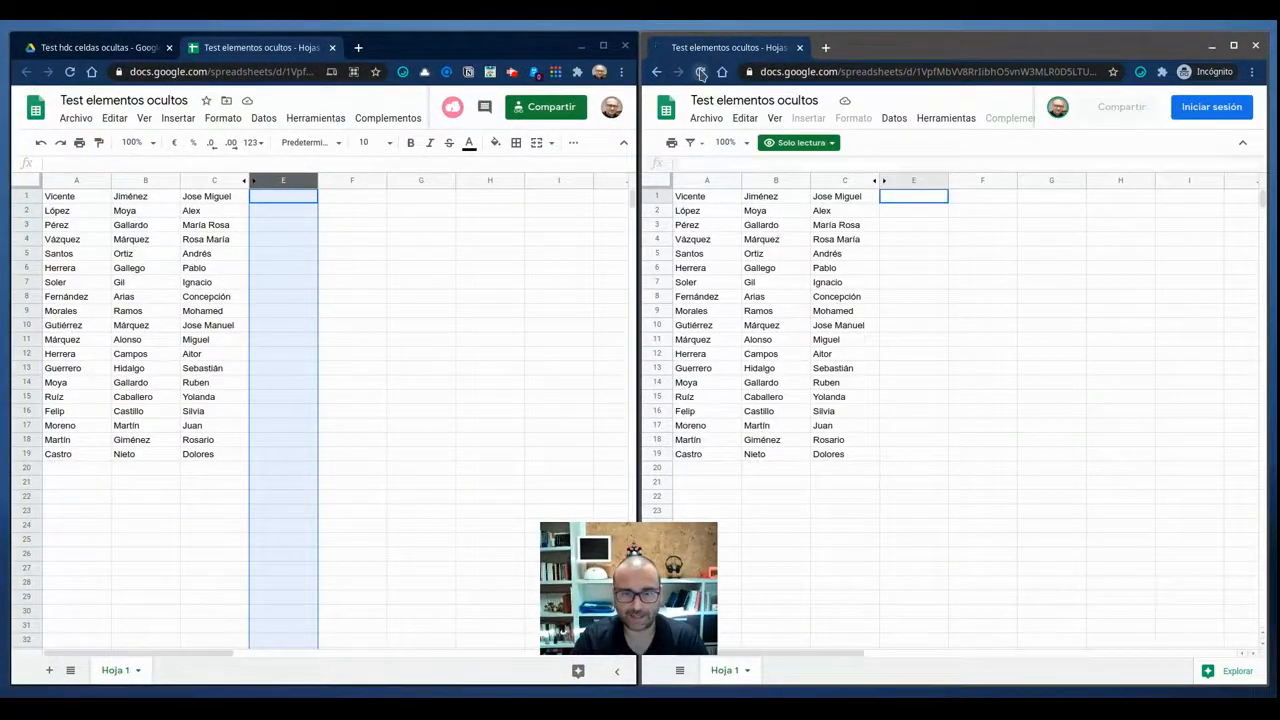
Reload the incognito read-only view and expand the page's head element in the developer tools.
click(701, 73)
click(701, 74)
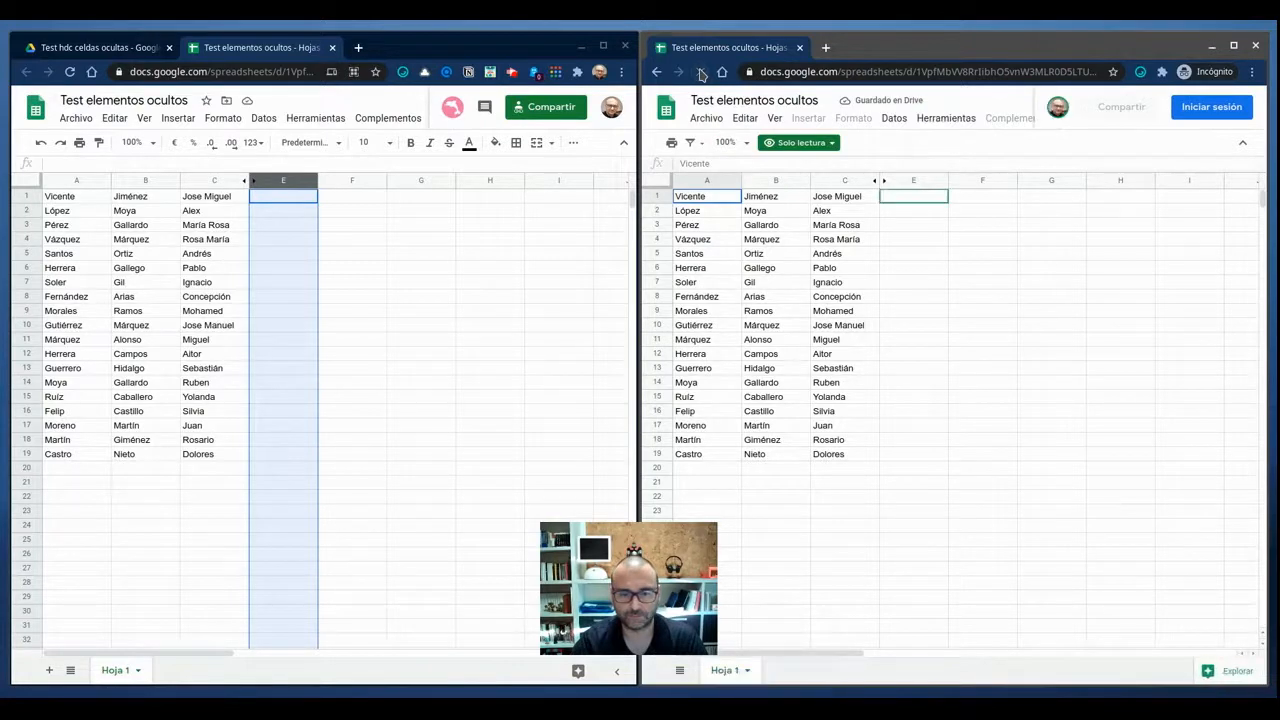
key(ctrl+shift+i)
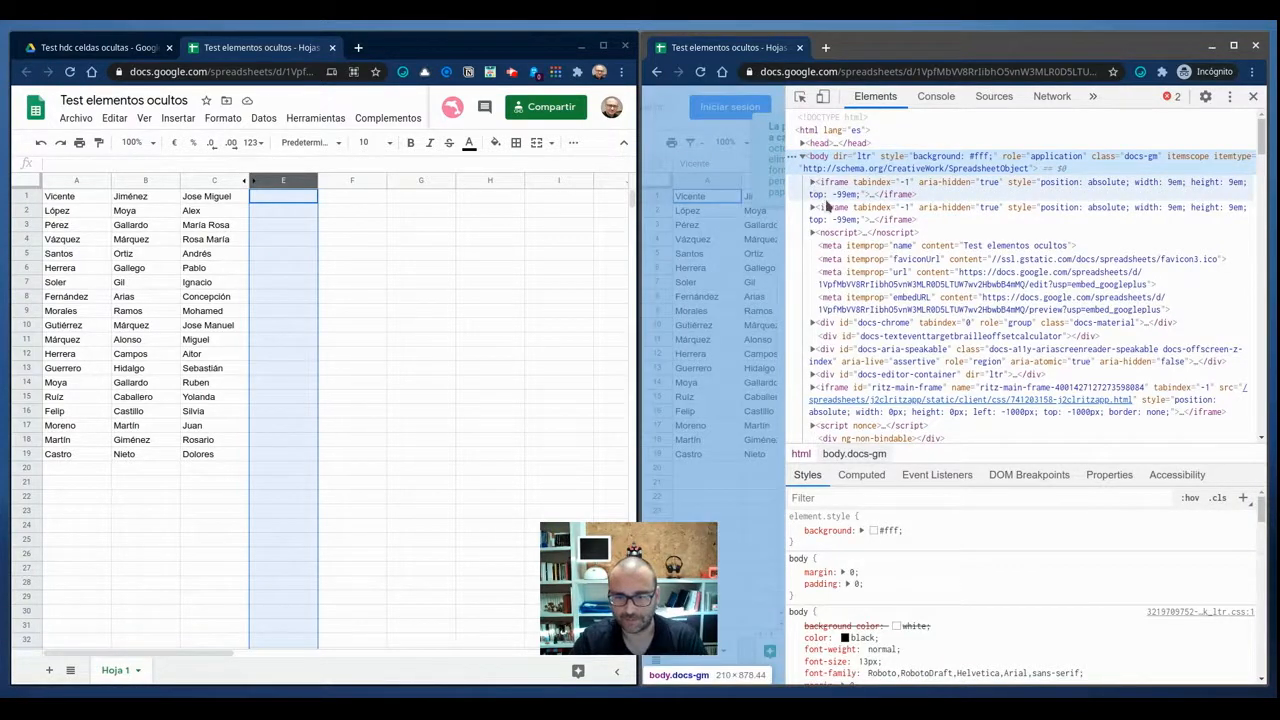
scroll(826, 205, down, 1)
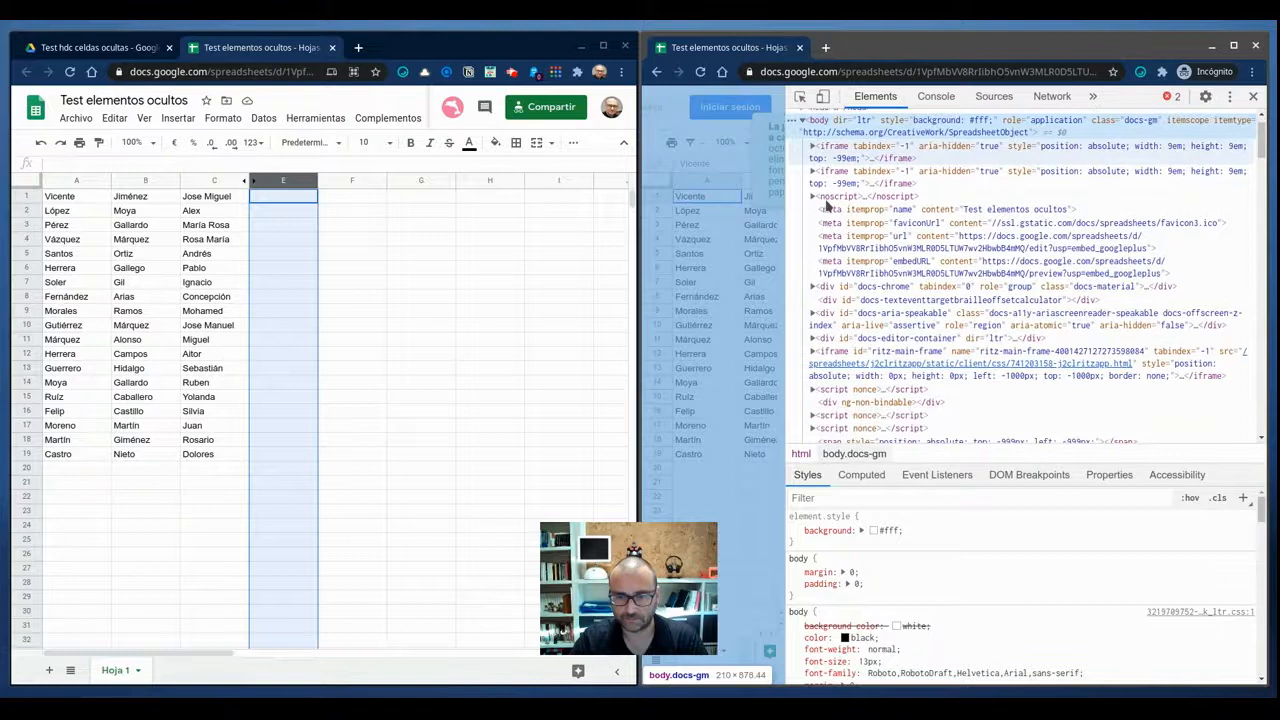
scroll(826, 205, down, 1)
scroll(826, 205, up, 2)
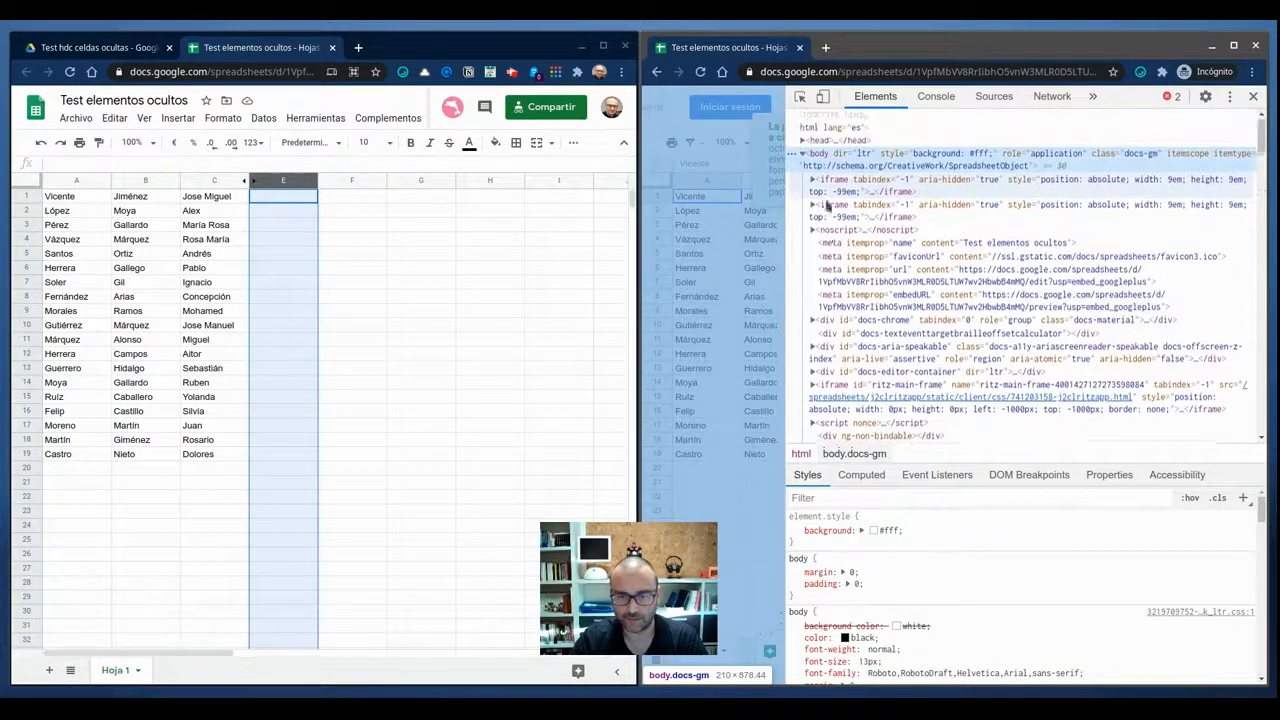
click(802, 143)
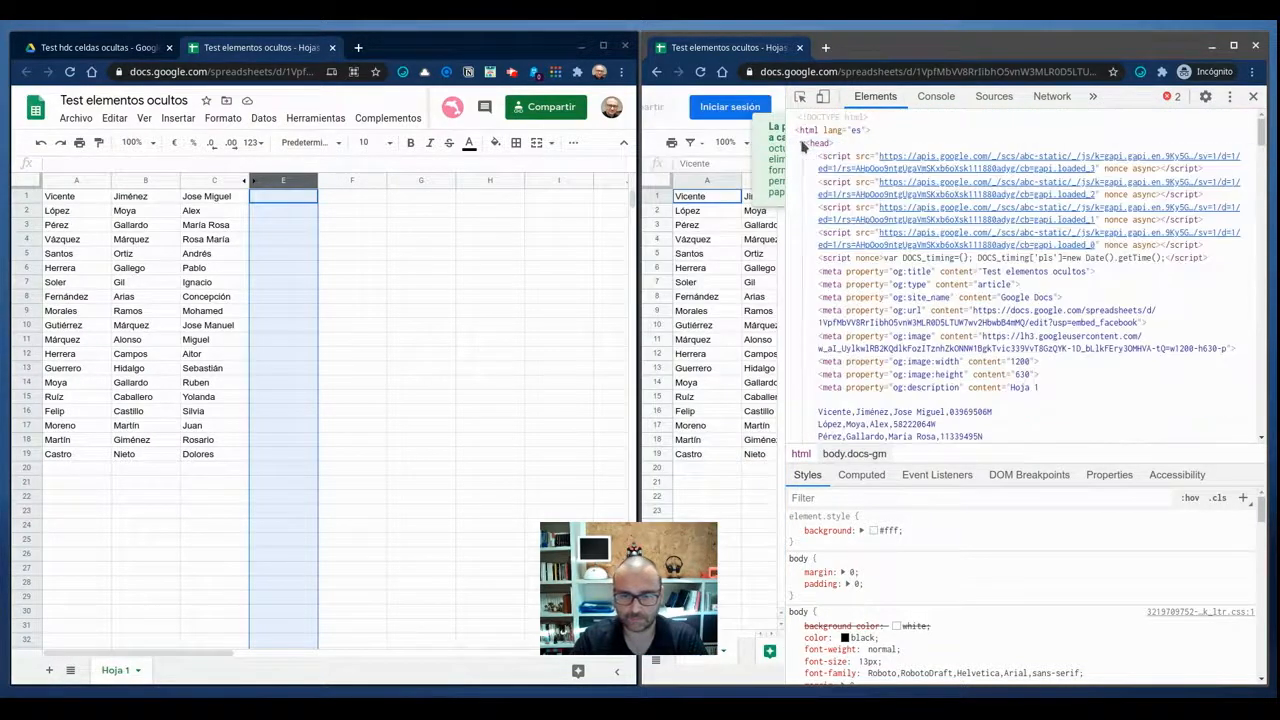
scroll(810, 200, down, 2)
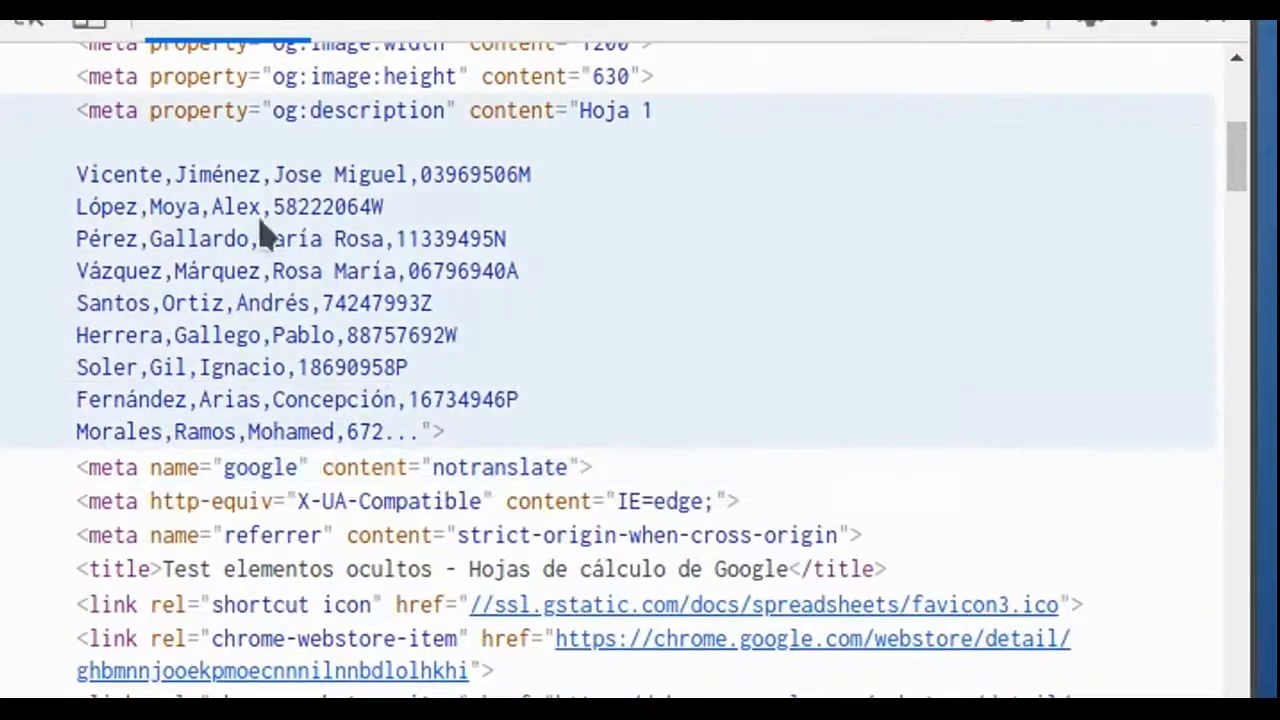
Examine the og:description meta element, narrow the developer tools to compare it with the sheet, and select A1:C19 in the read-only view.
click(72, 188)
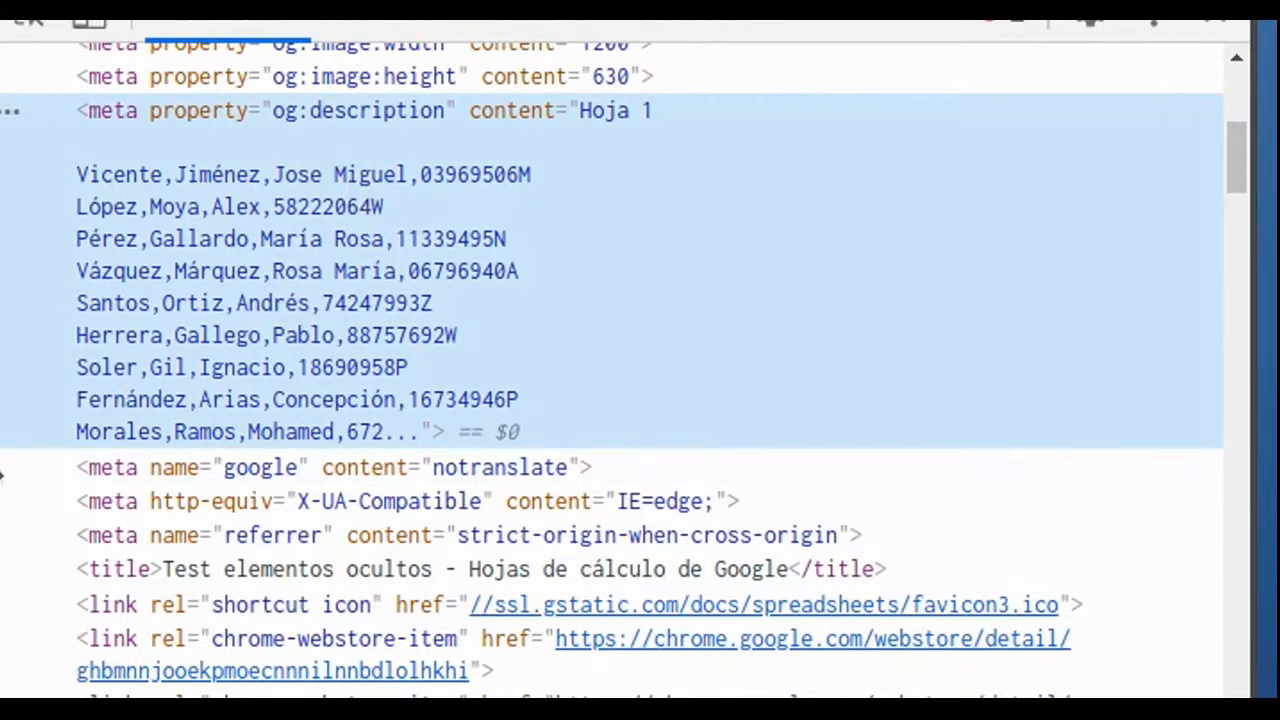
drag(3, 451, 505, 457)
click(452, 182)
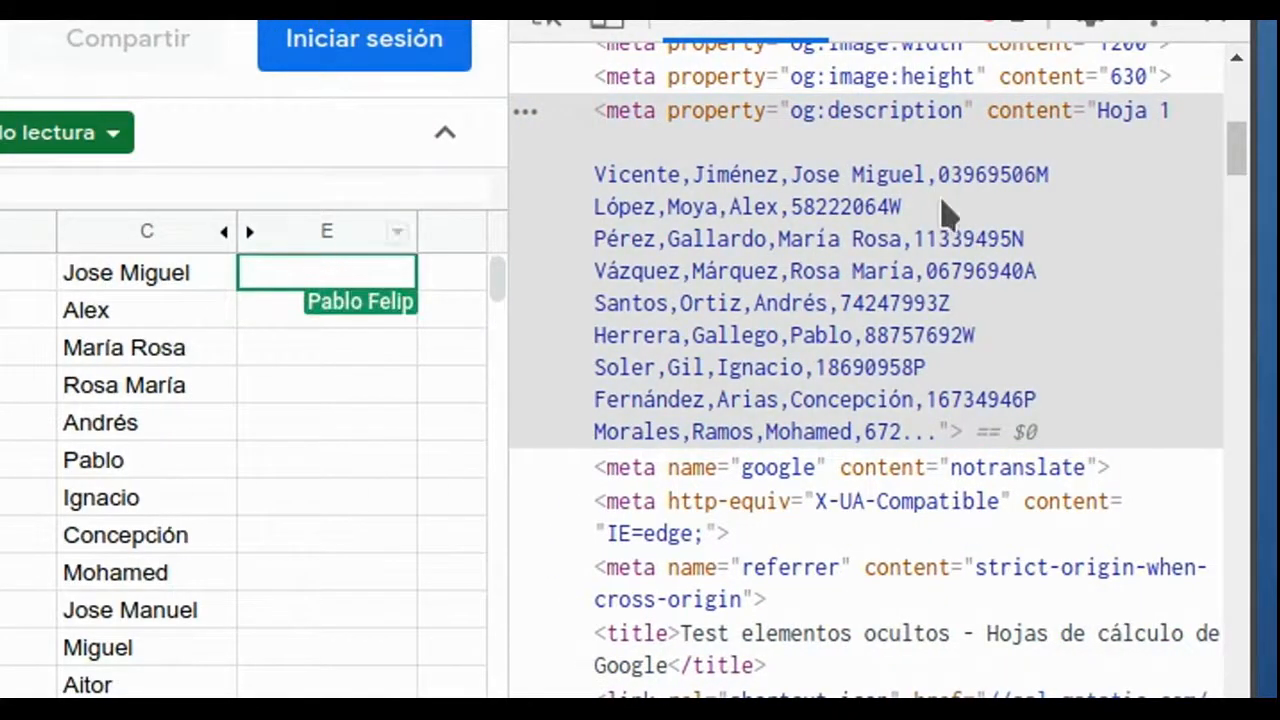
click(955, 425)
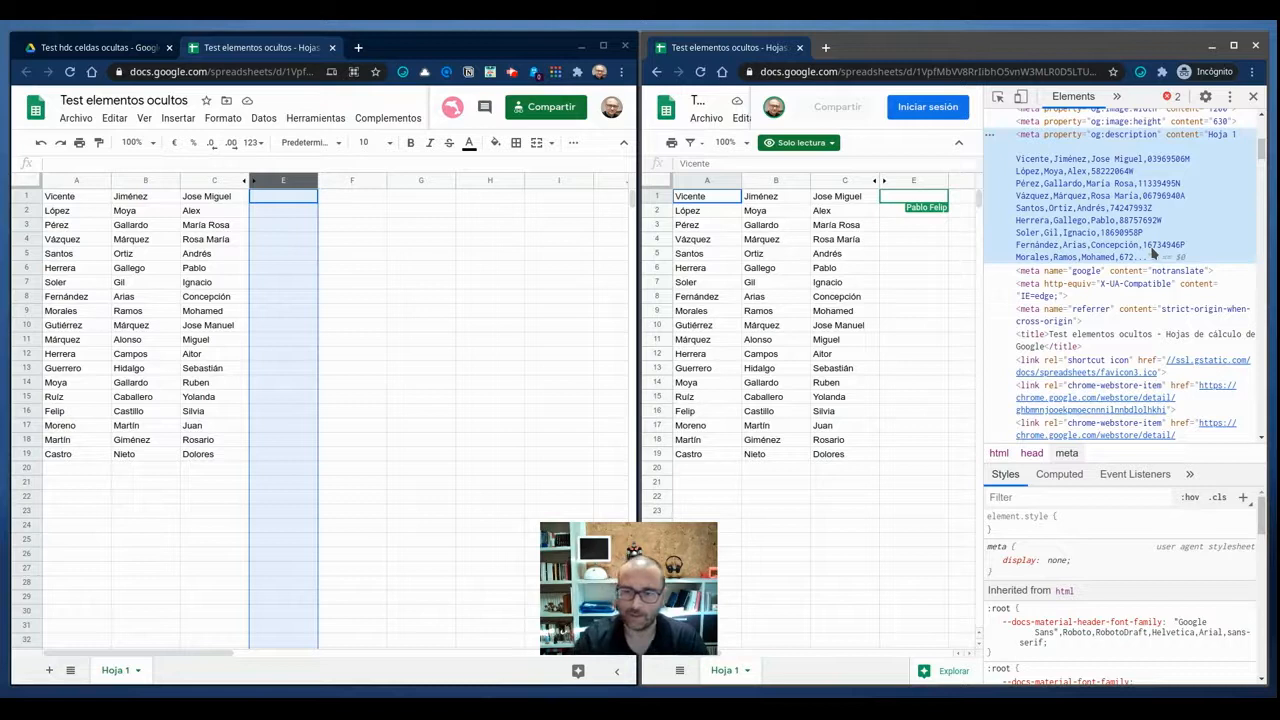
scroll(1152, 253, up, 1)
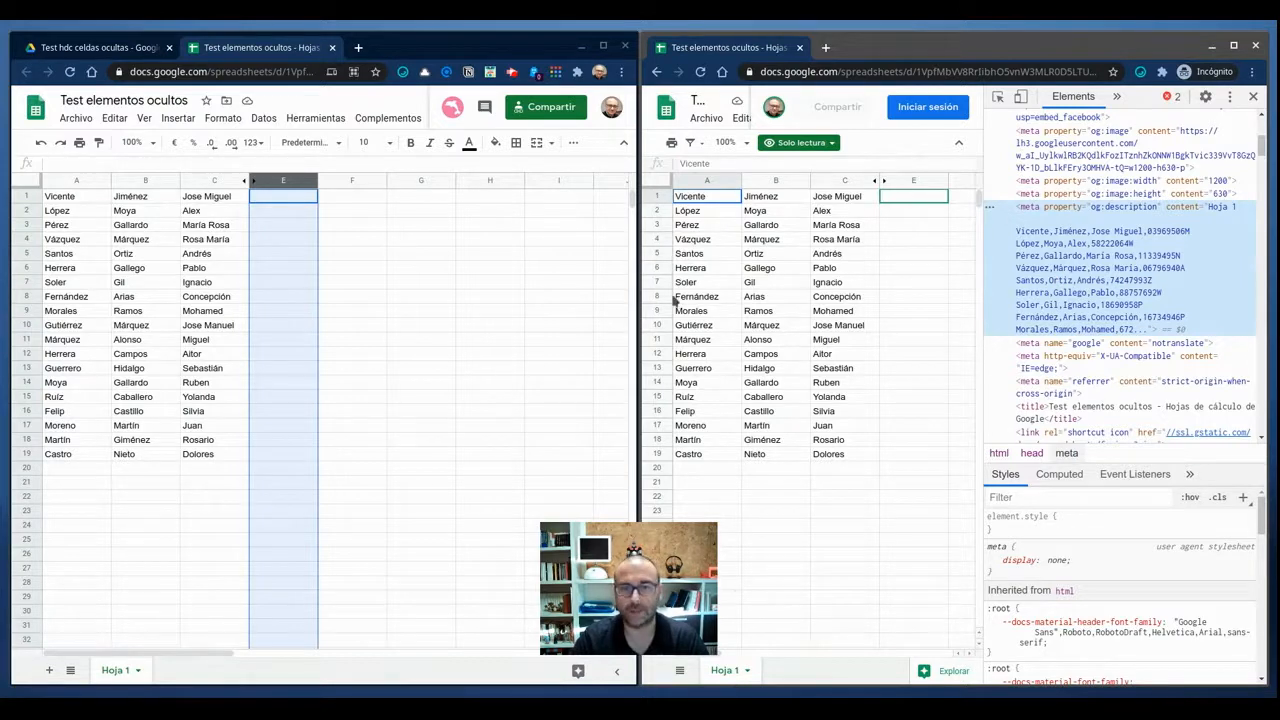
drag(705, 199, 845, 460)
Switch to the Google Drive folder and show the details of the Test elementos ocultos file down to its description.
click(116, 50)
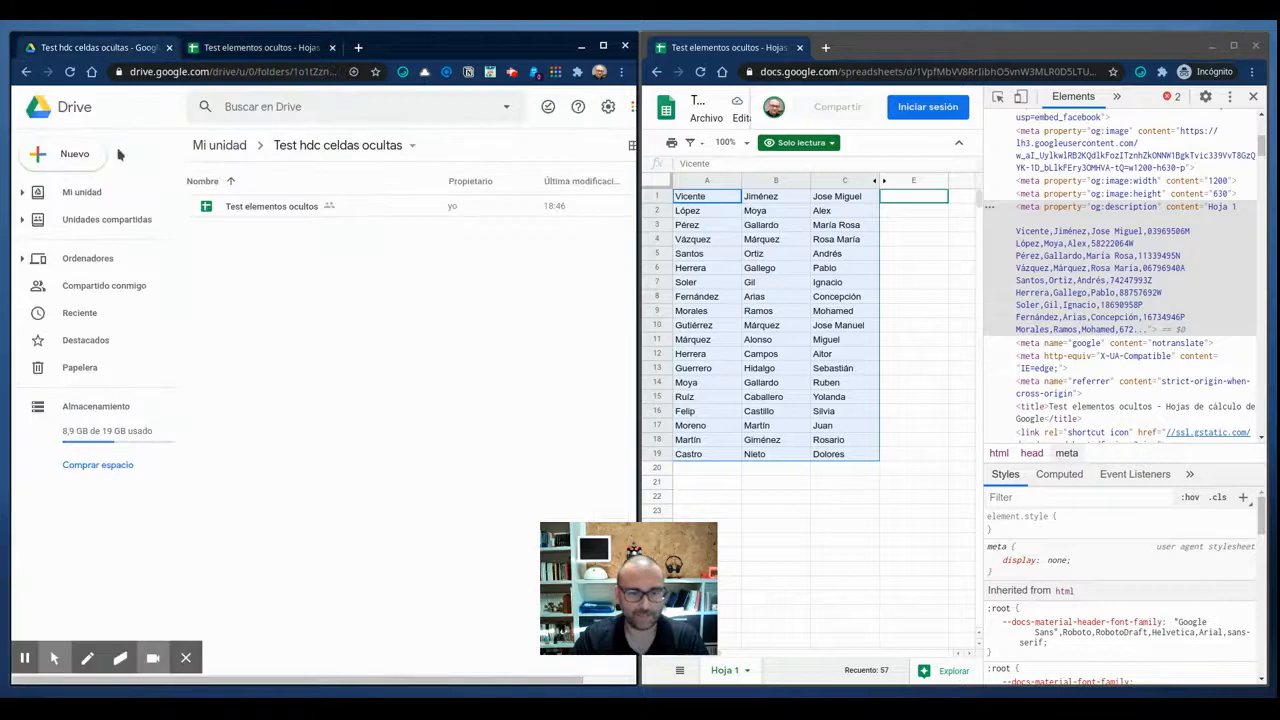
click(193, 664)
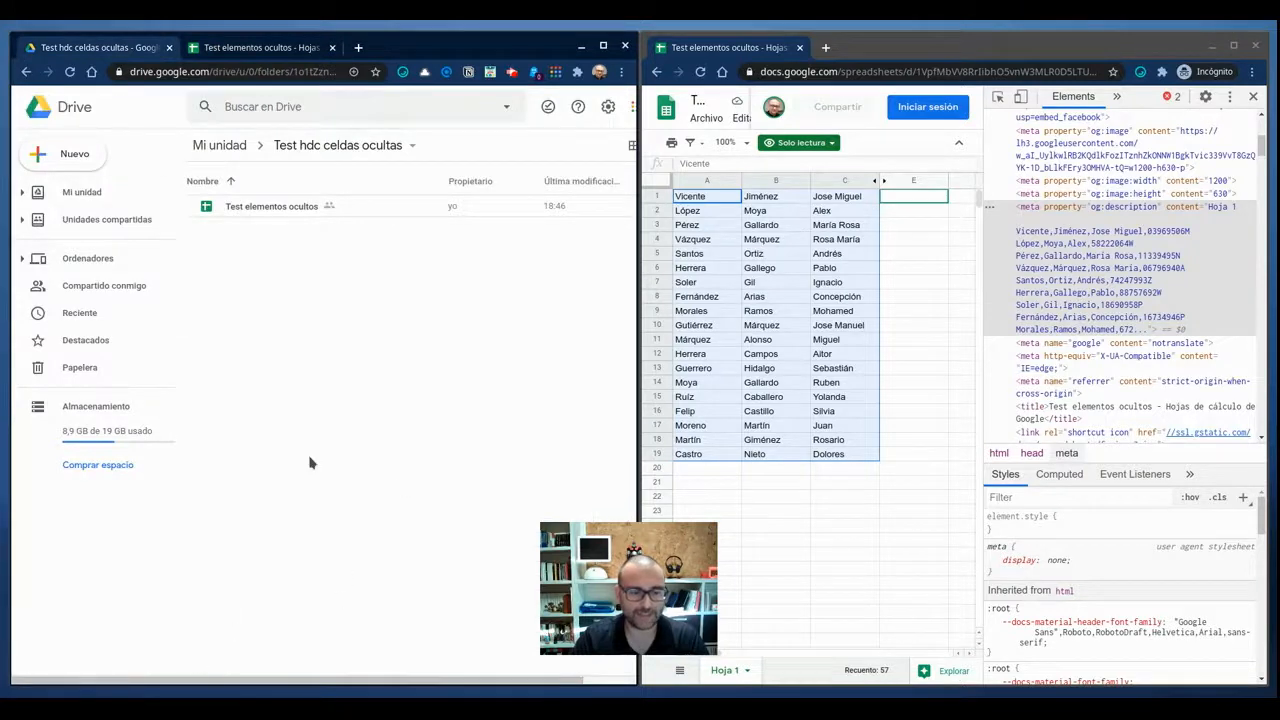
drag(330, 680, 510, 692)
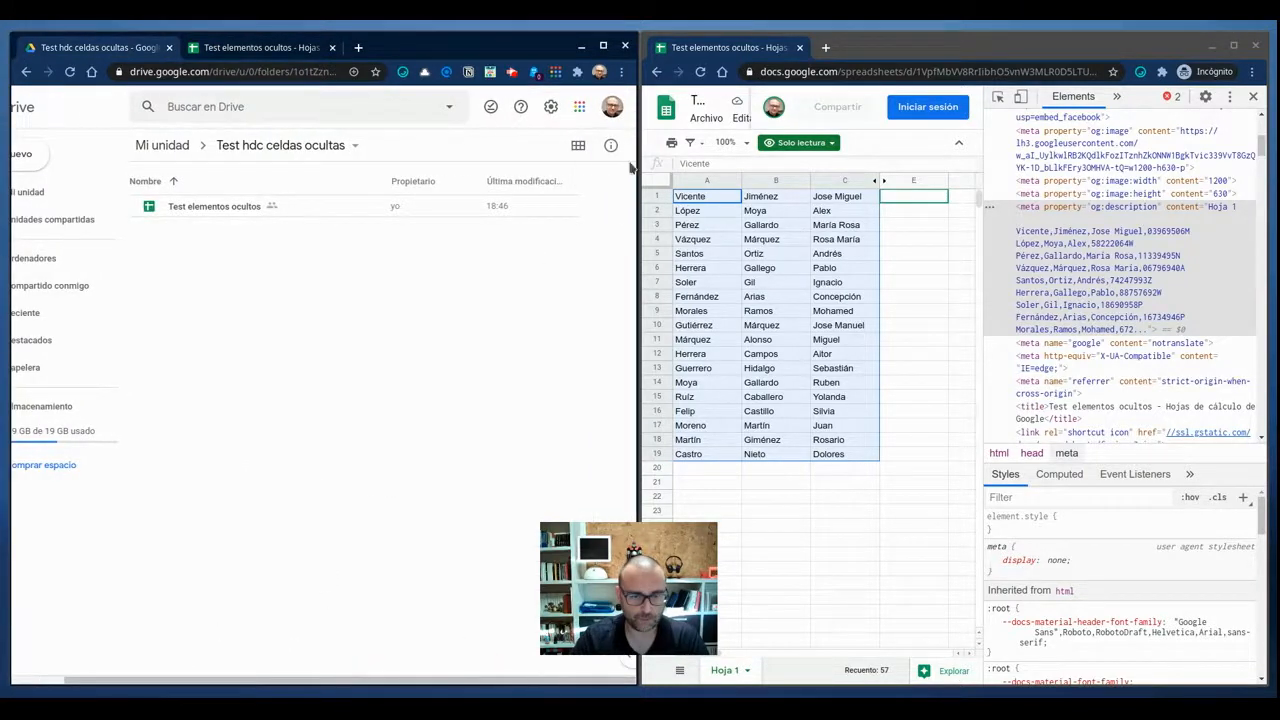
click(313, 207)
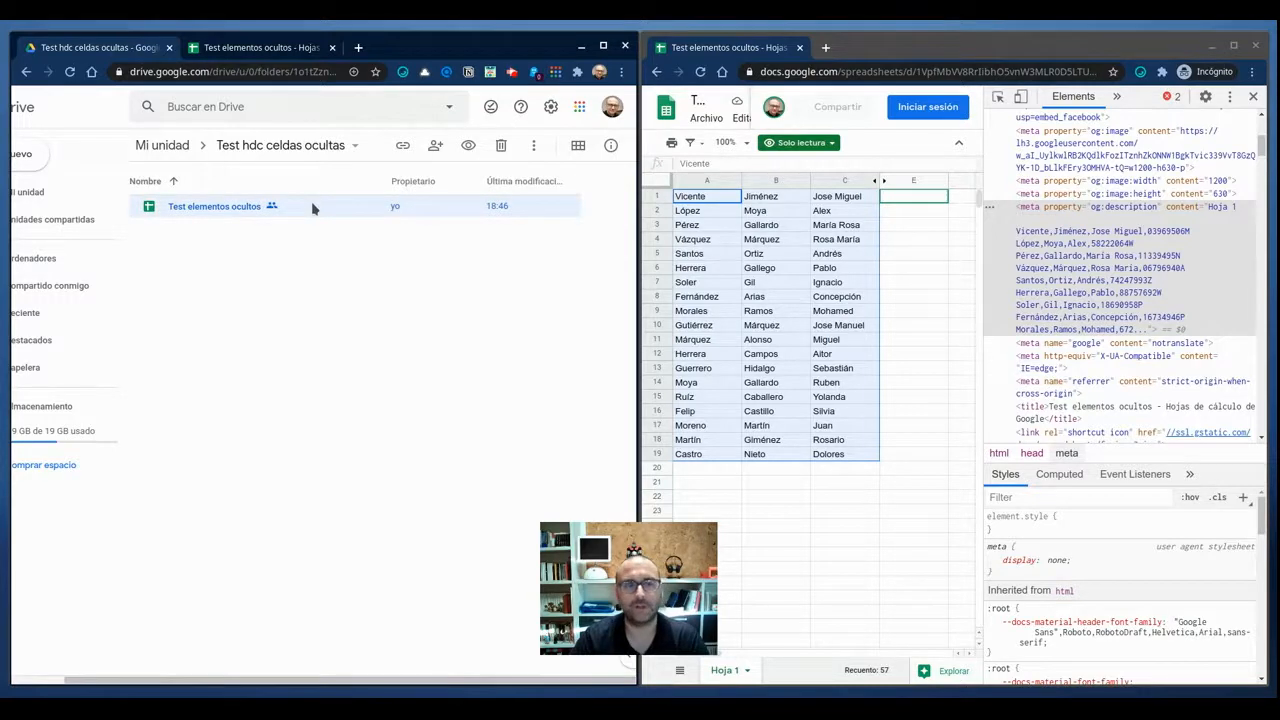
click(611, 147)
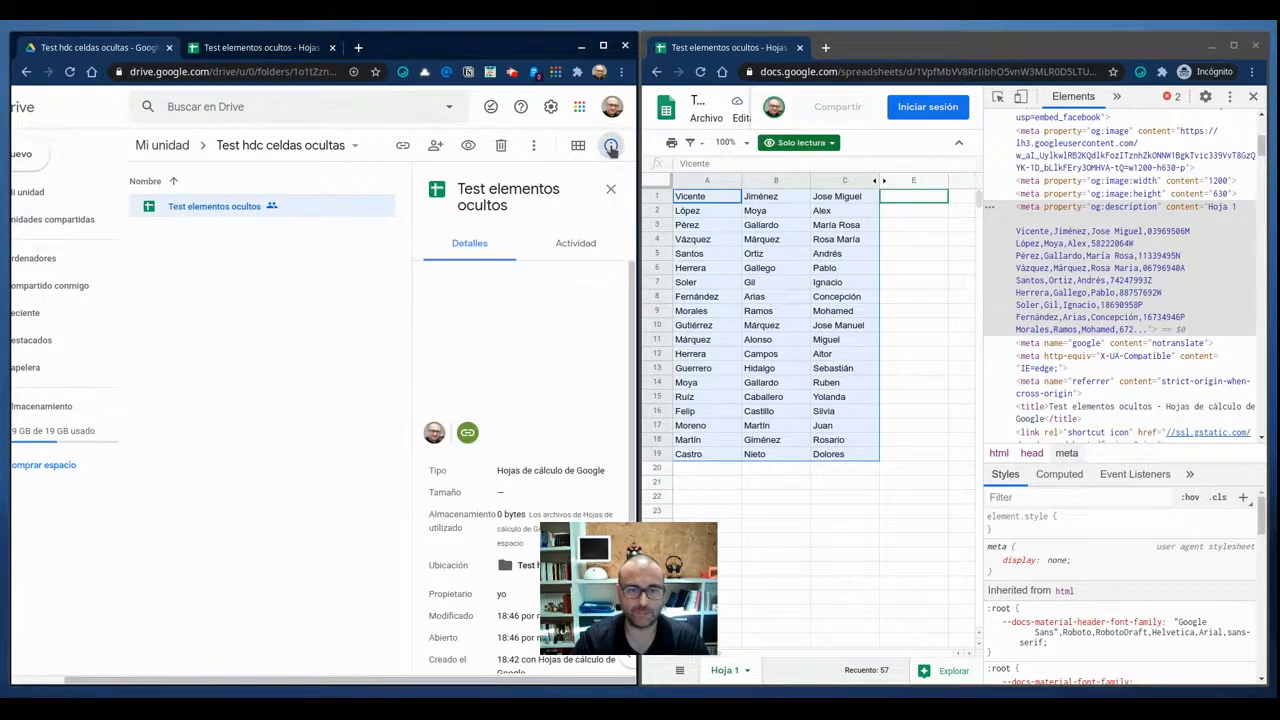
drag(620, 579, 774, 574)
drag(632, 425, 632, 552)
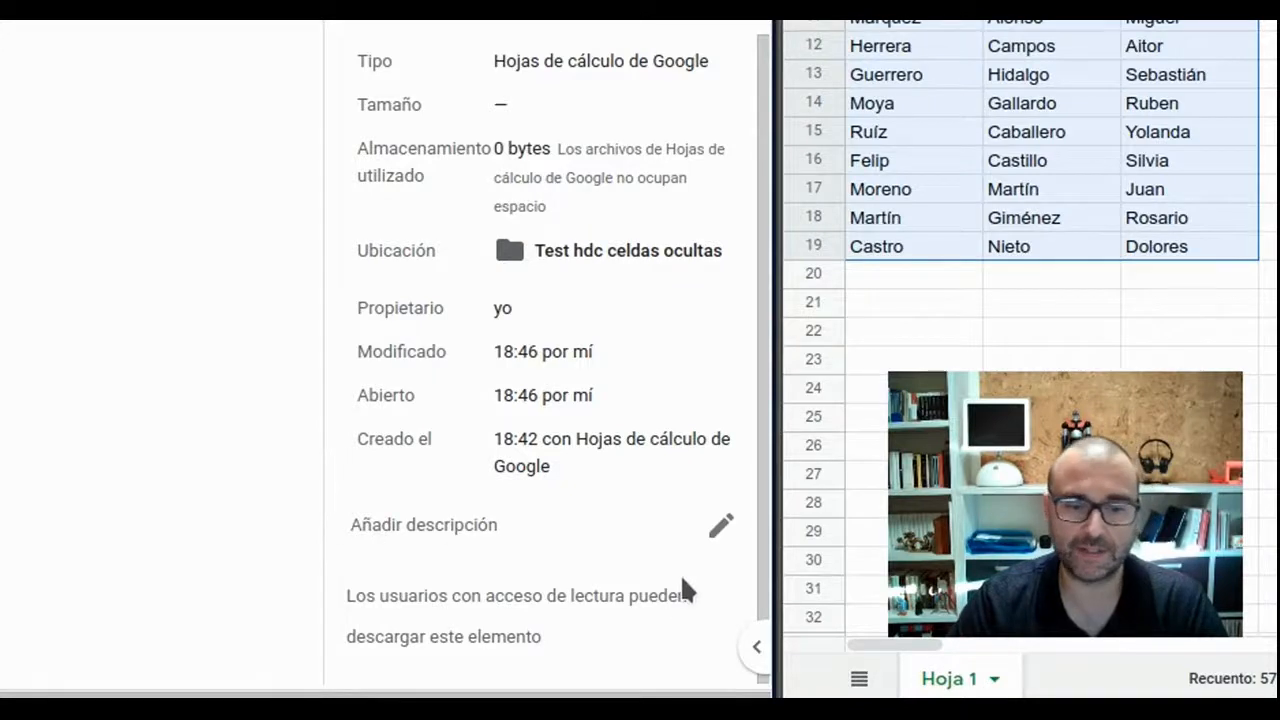
Add the description "Estos son los metadatos de la hdc" to the Test elementos ocultos file.
click(720, 525)
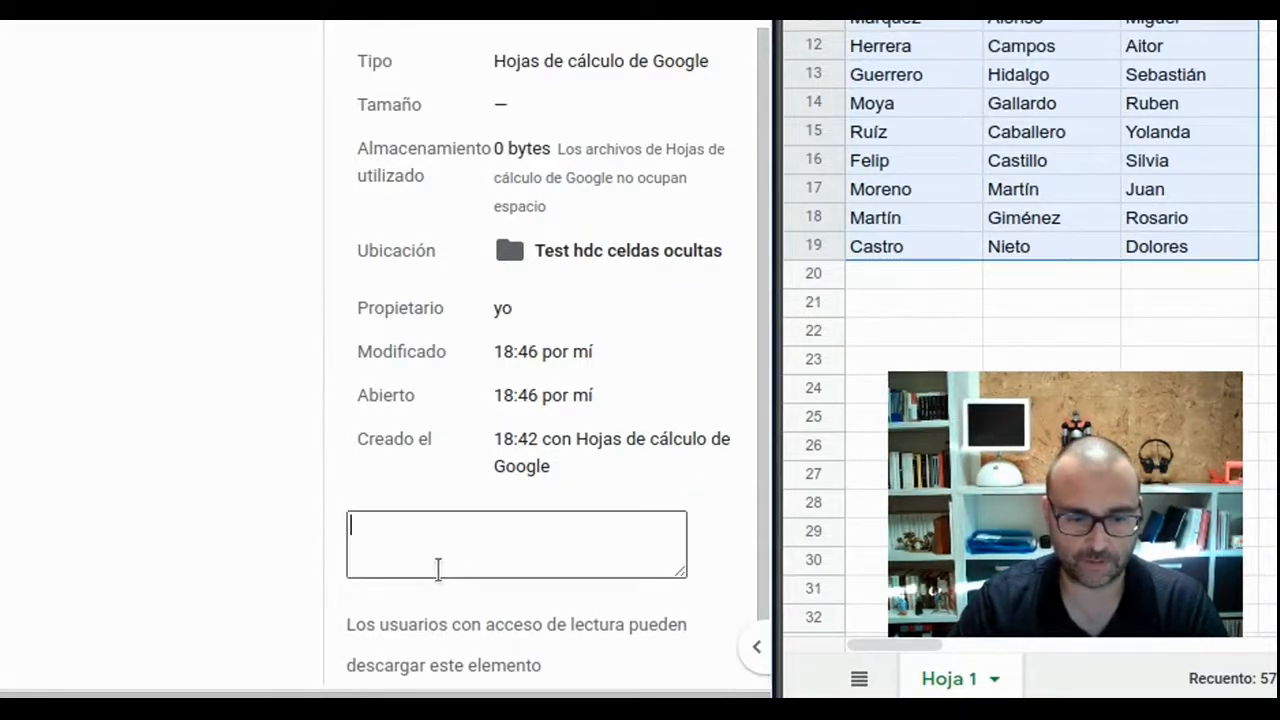
text(Estos son los metadatos de la hdc)
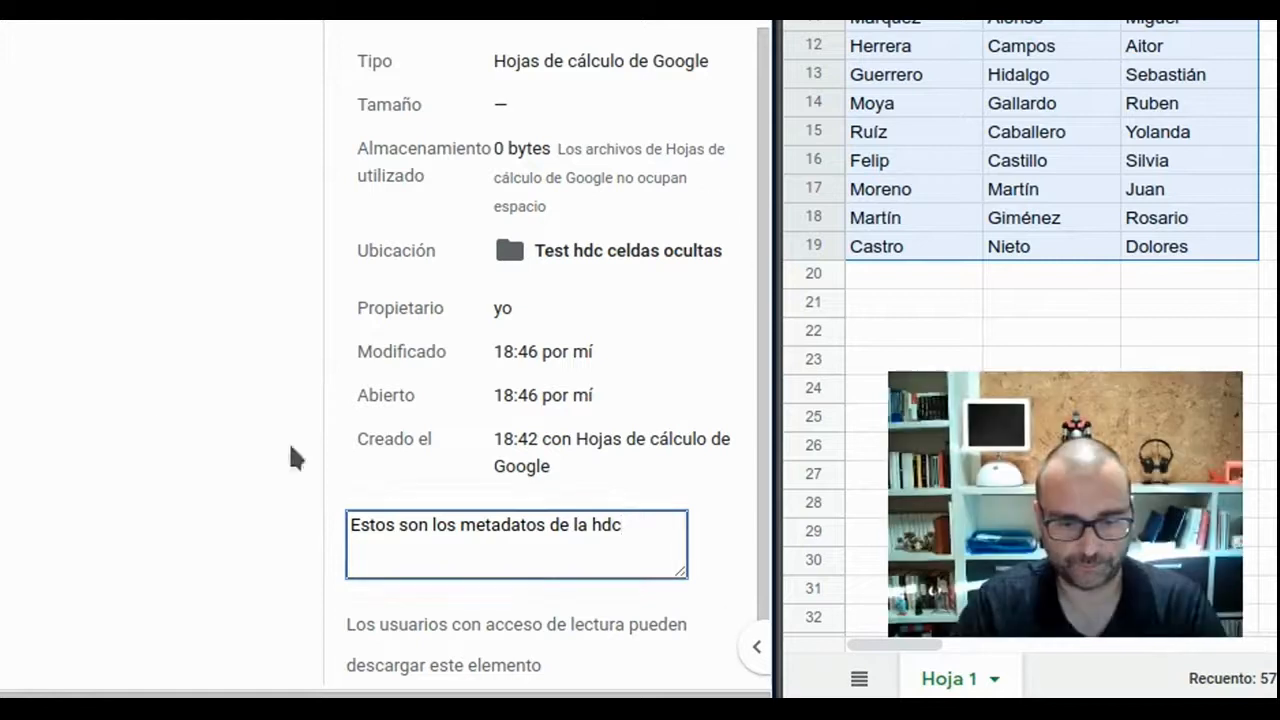
click(157, 428)
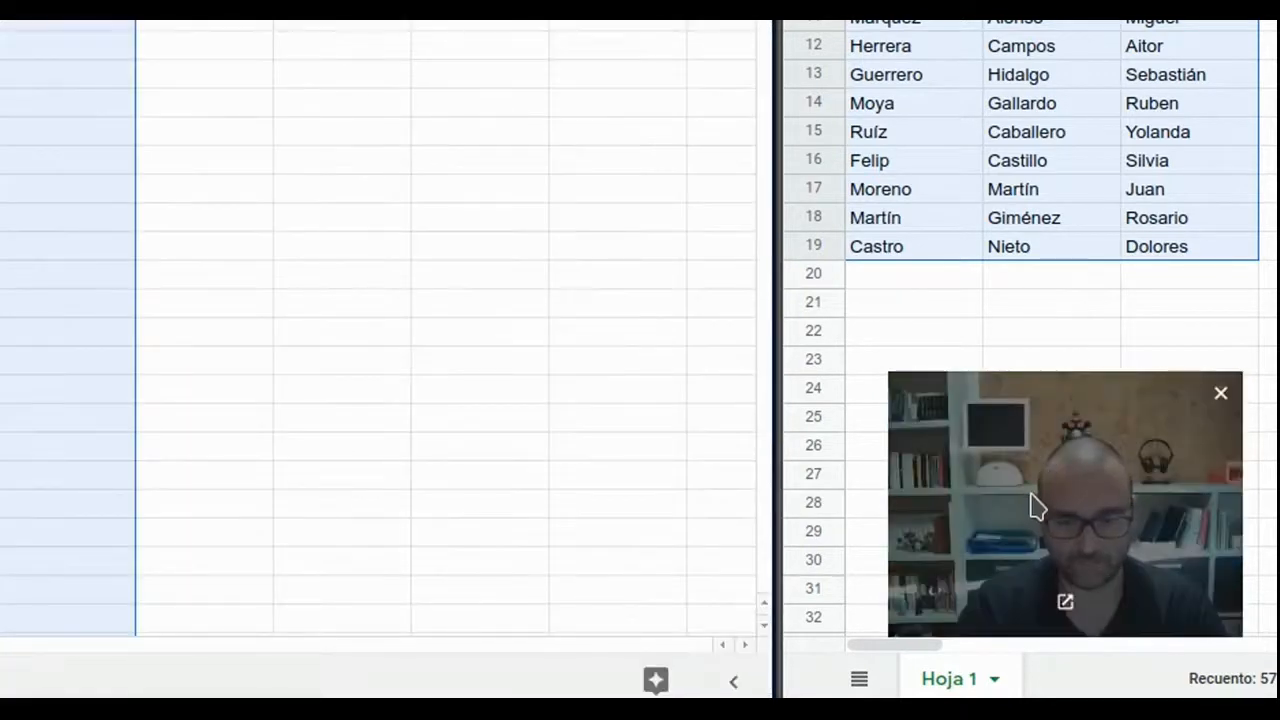
Reload the read-only view, widen the developer tools, and examine the og:description meta element in the page's head.
drag(1034, 506, 753, 491)
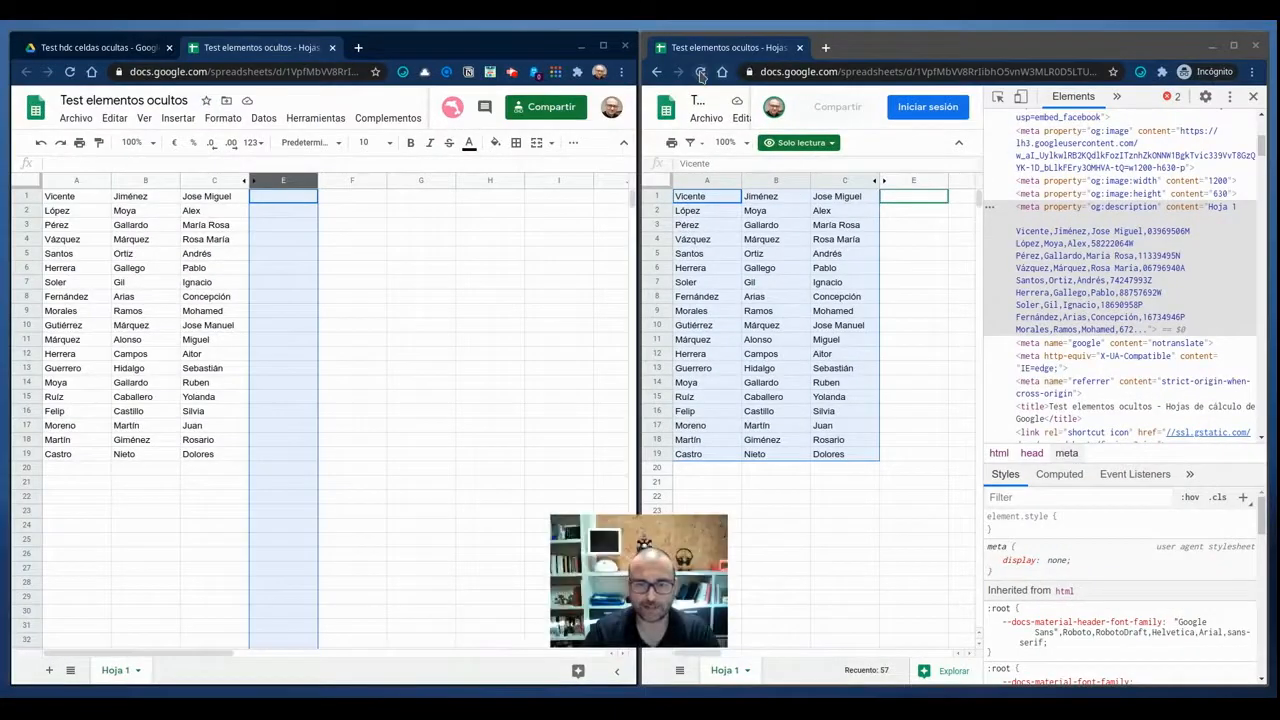
click(701, 74)
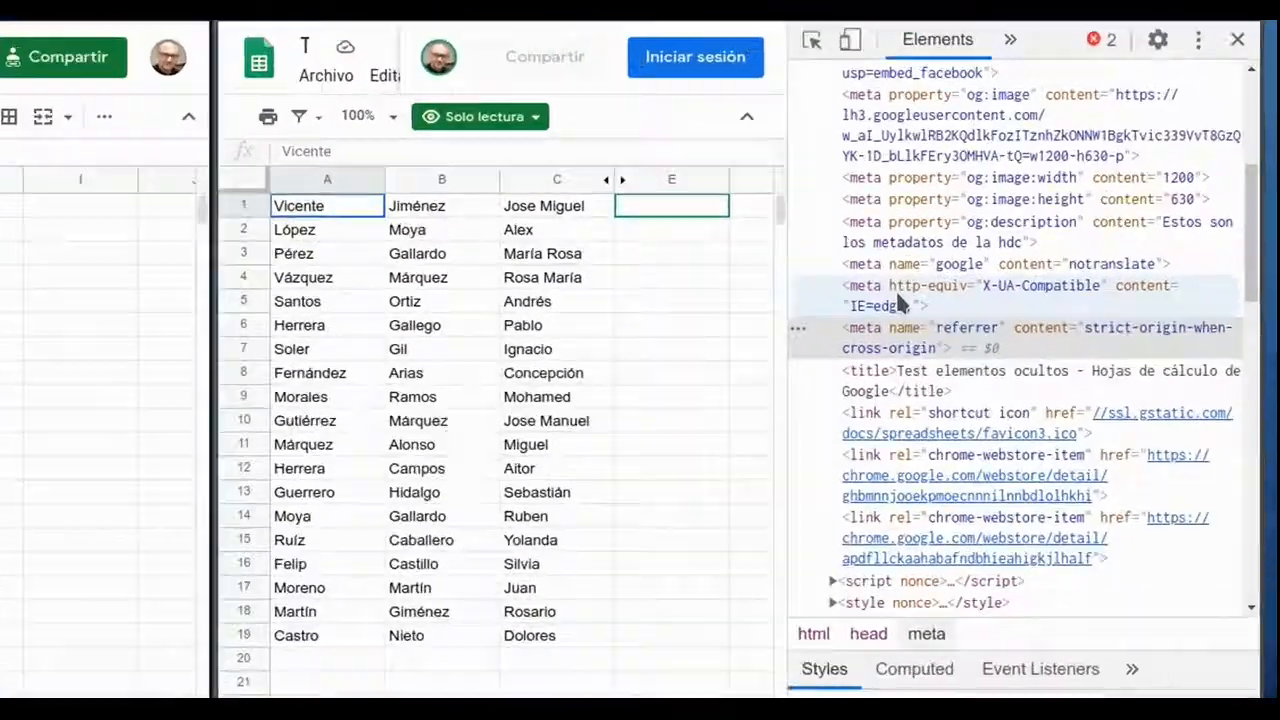
scroll(1052, 255, up, 3)
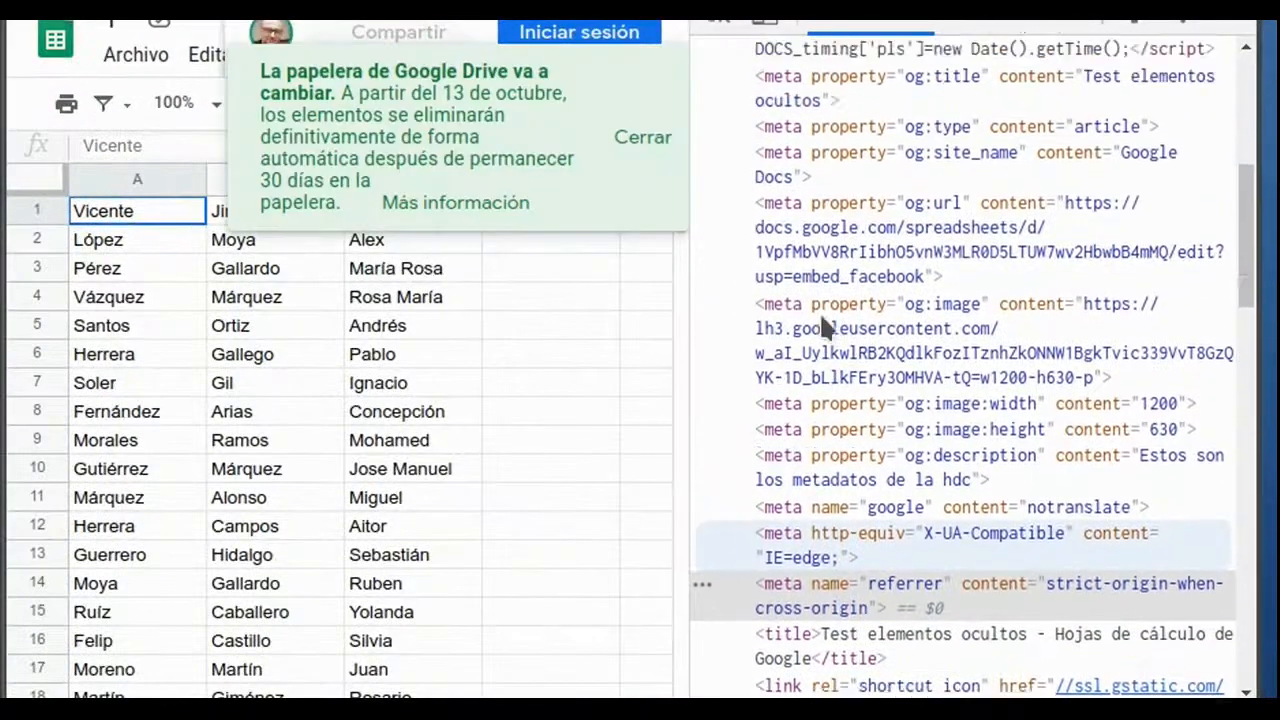
scroll(819, 312, up, 5)
drag(689, 325, 397, 330)
scroll(679, 359, down, 5)
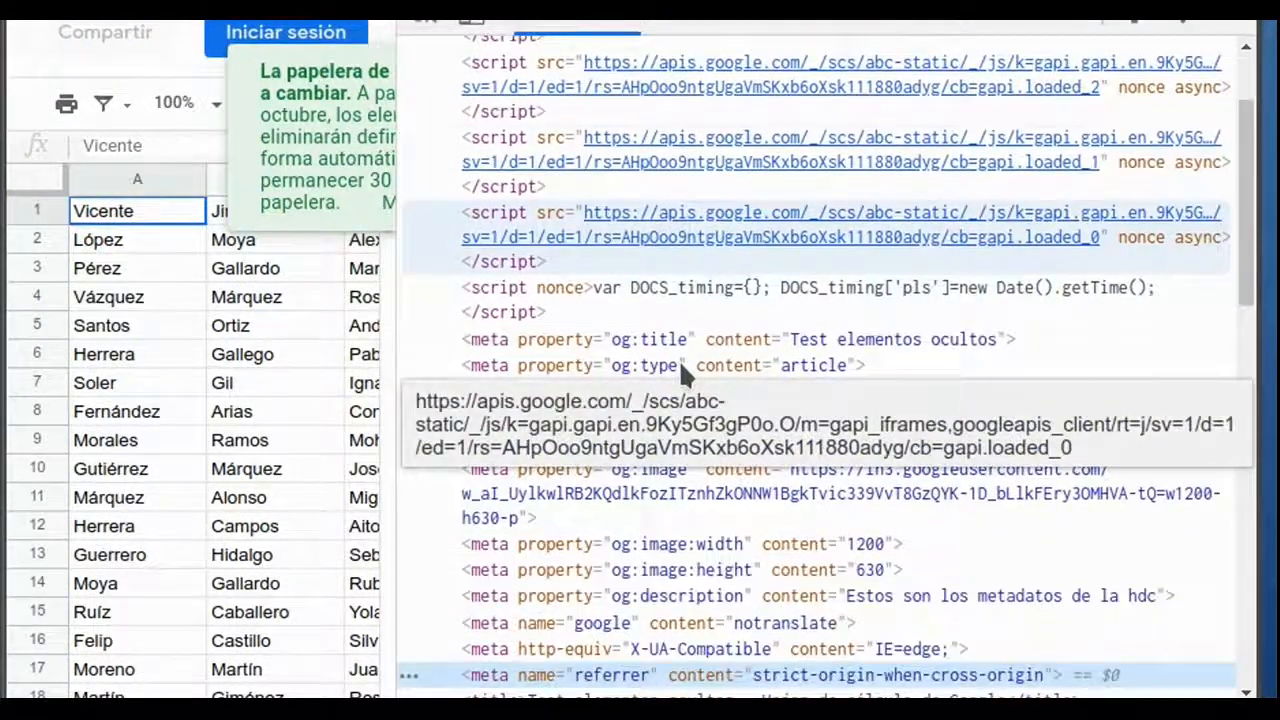
scroll(679, 359, down, 3)
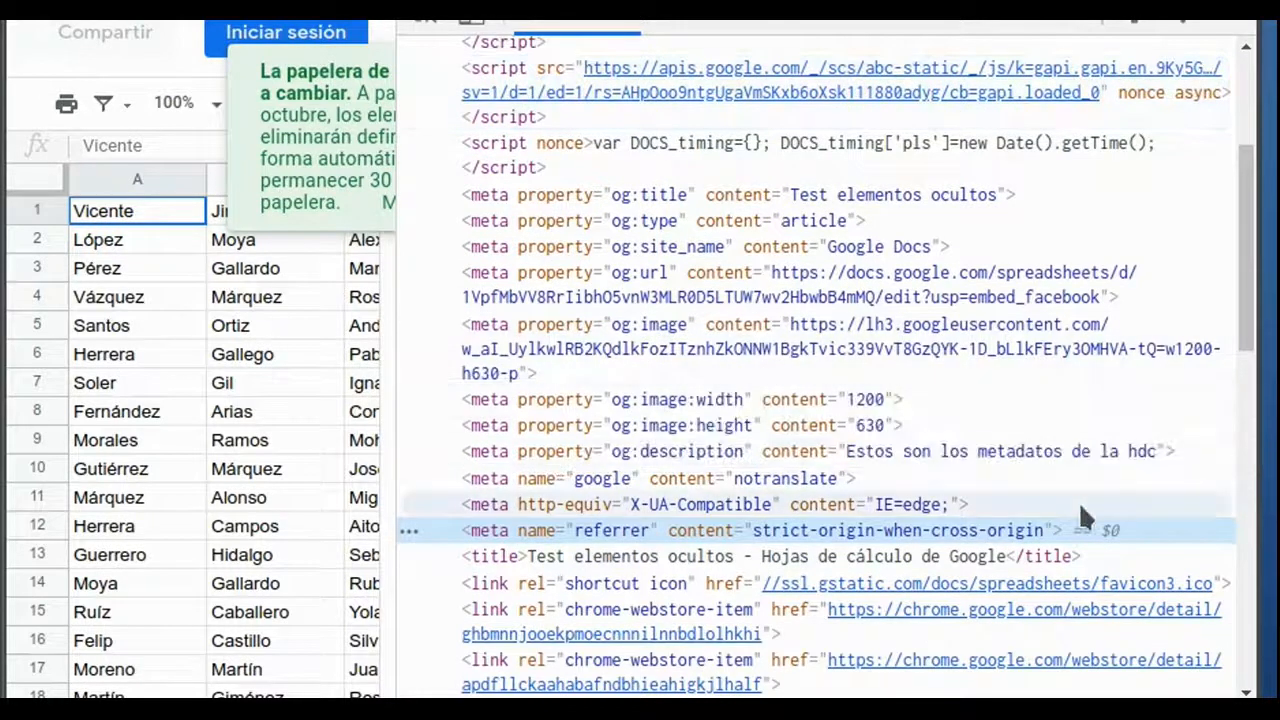
click(911, 450)
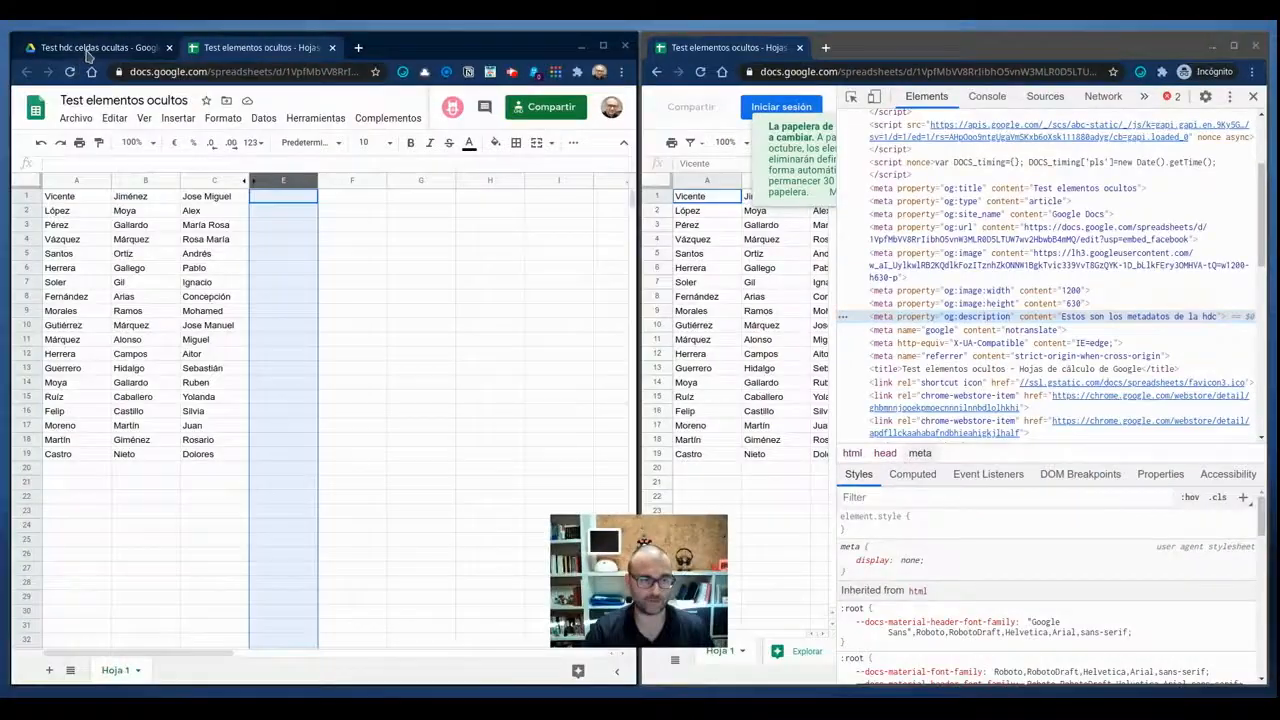
Return to the Google Drive folder and review the description in the details of the Test elementos ocultos file.
click(85, 50)
drag(614, 570, 271, 560)
click(610, 616)
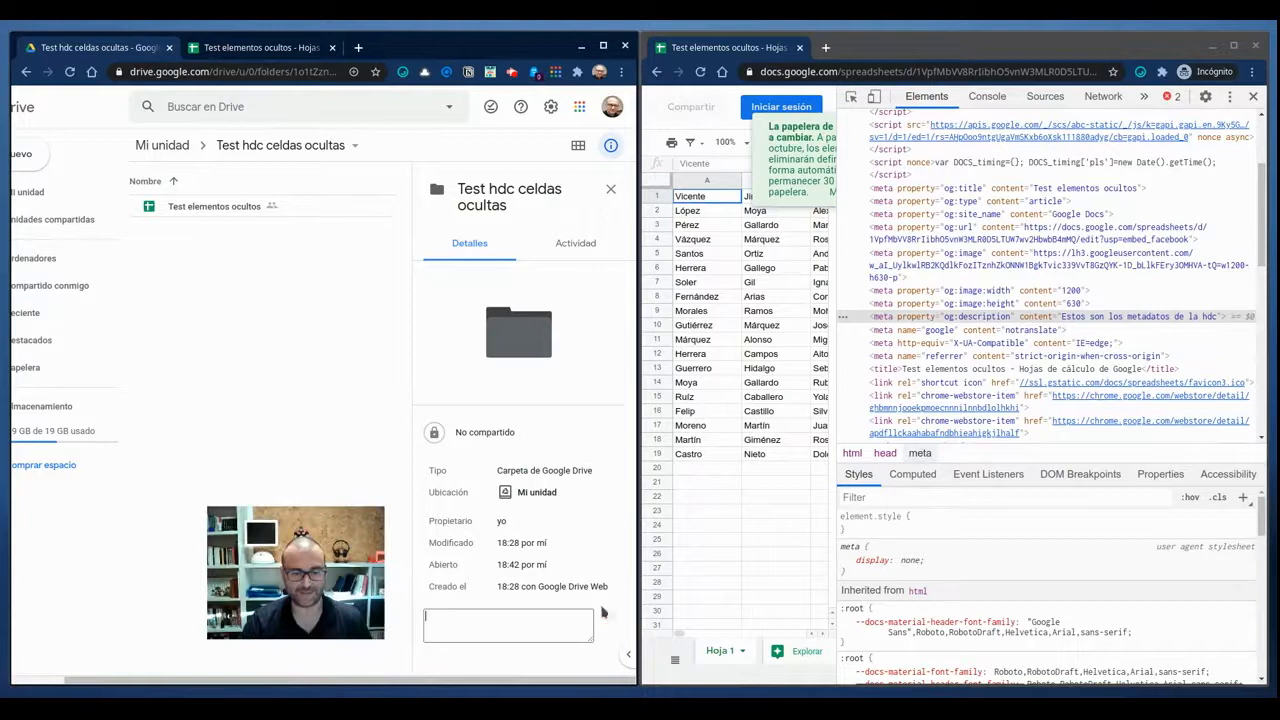
click(266, 386)
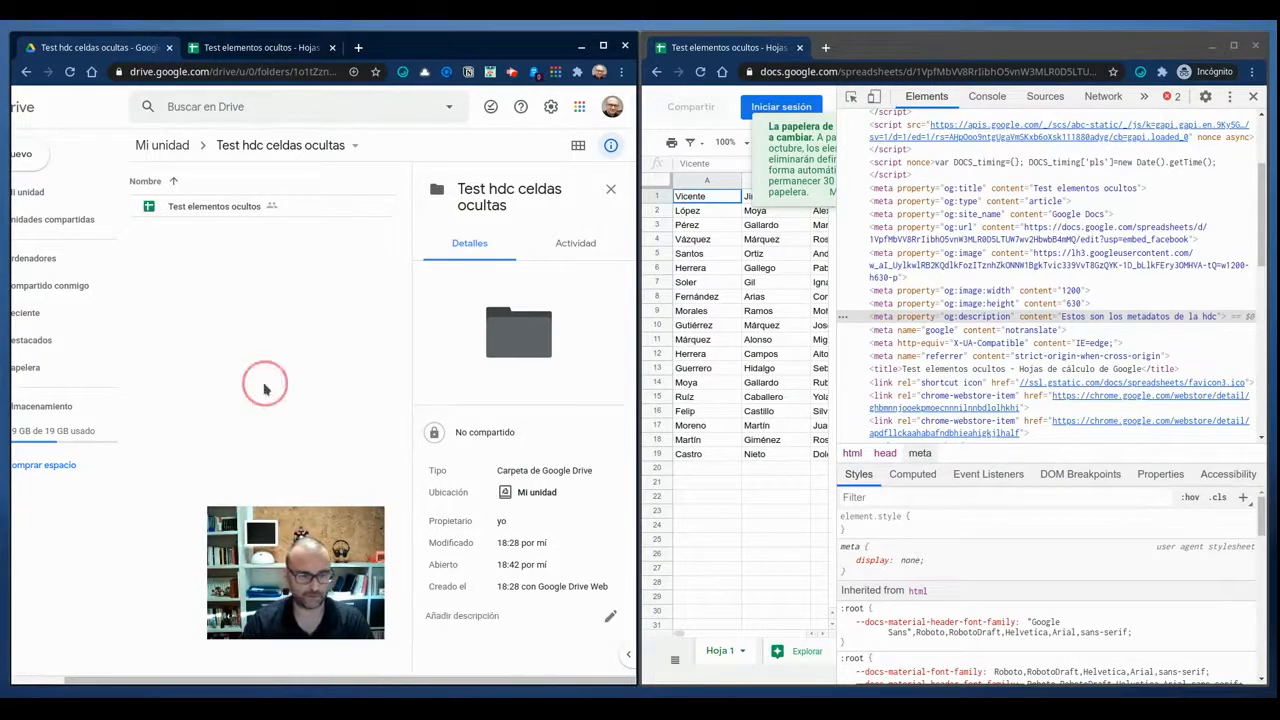
click(608, 190)
click(323, 211)
click(610, 146)
scroll(597, 306, down, 2)
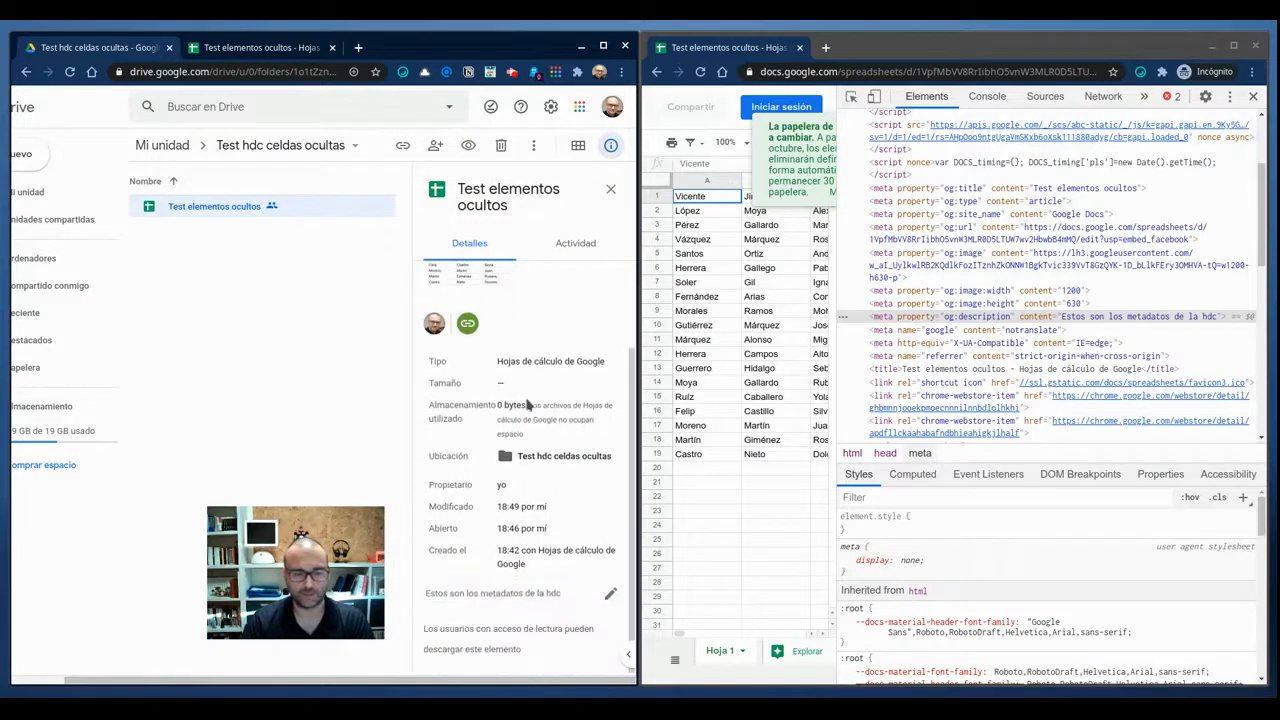
double_click(499, 595)
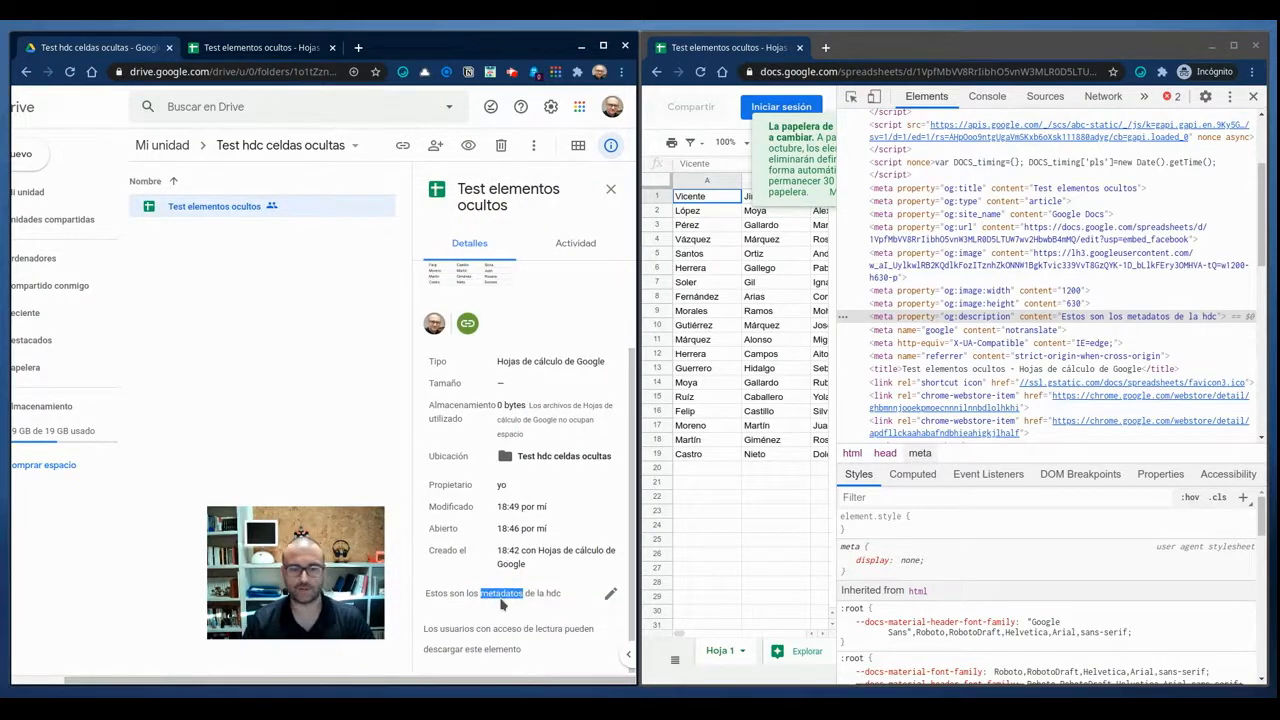
triple_click(506, 590)
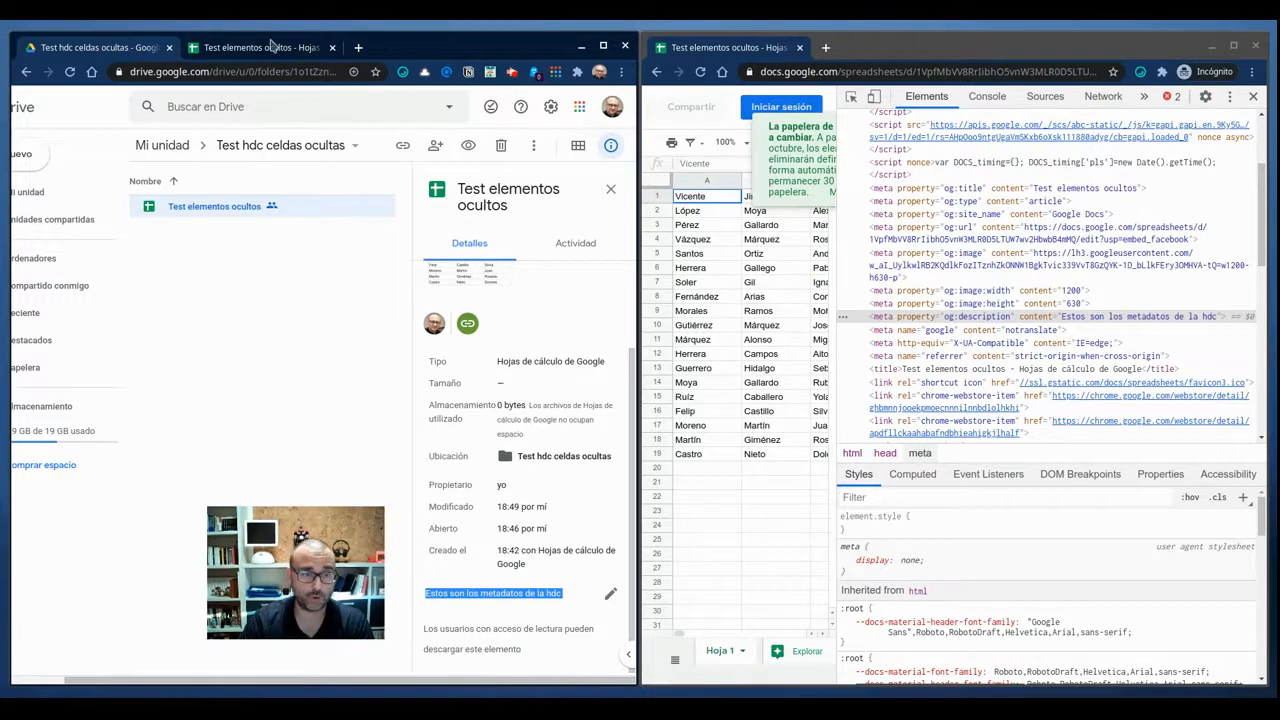
Return to the editable spreadsheet, and search the read-only page's HTML in the developer tools for "window.onload".
click(270, 47)
drag(268, 548, 502, 548)
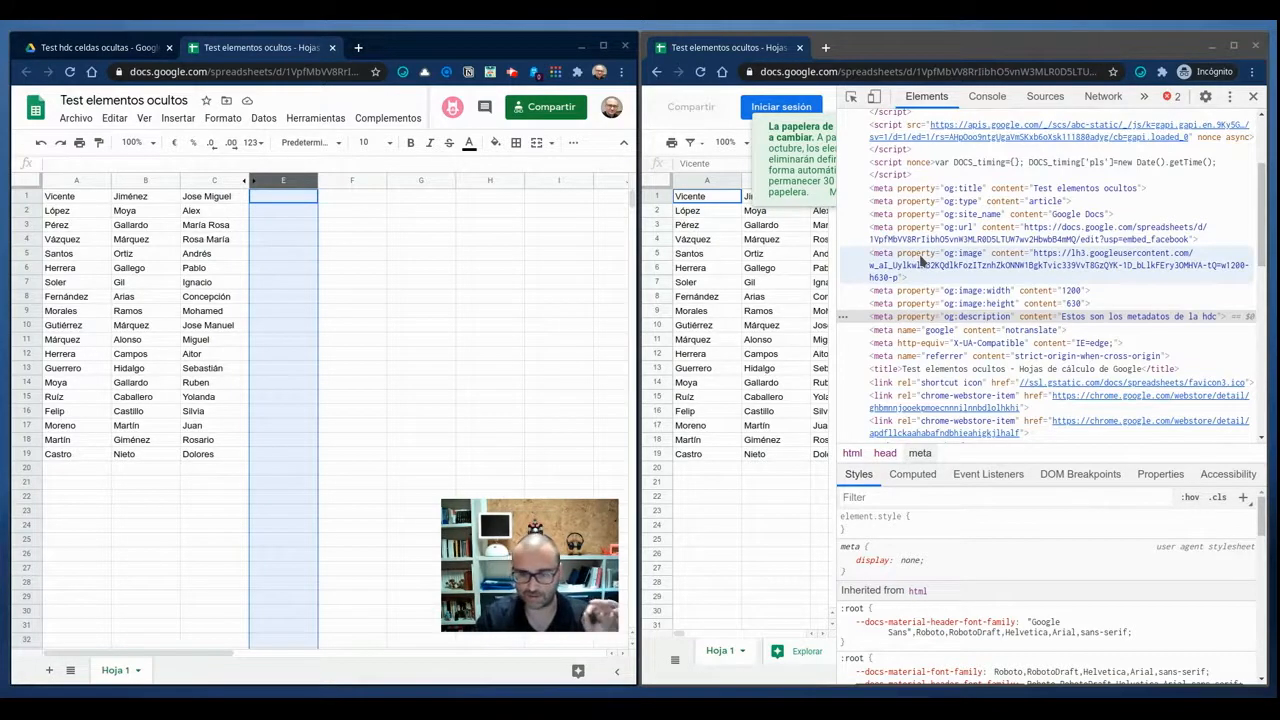
scroll(975, 247, down, 1)
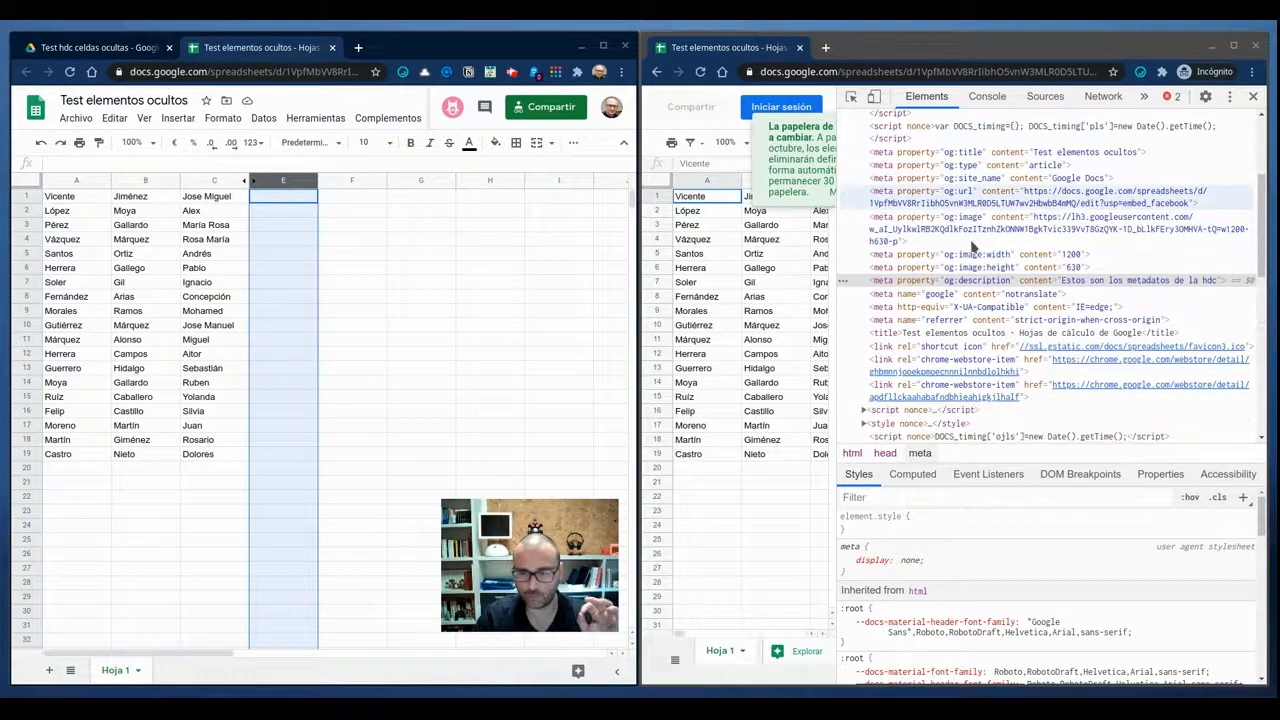
scroll(975, 247, down, 1)
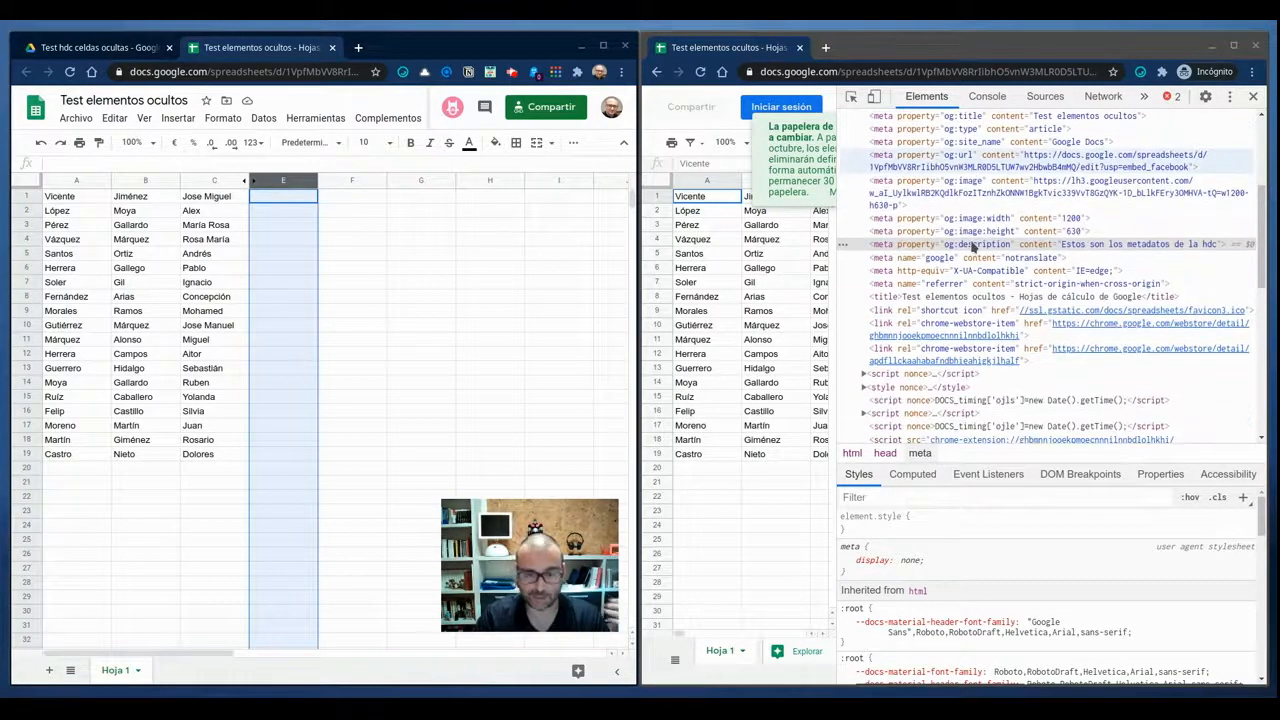
click(1098, 376)
key(ctrl+f)
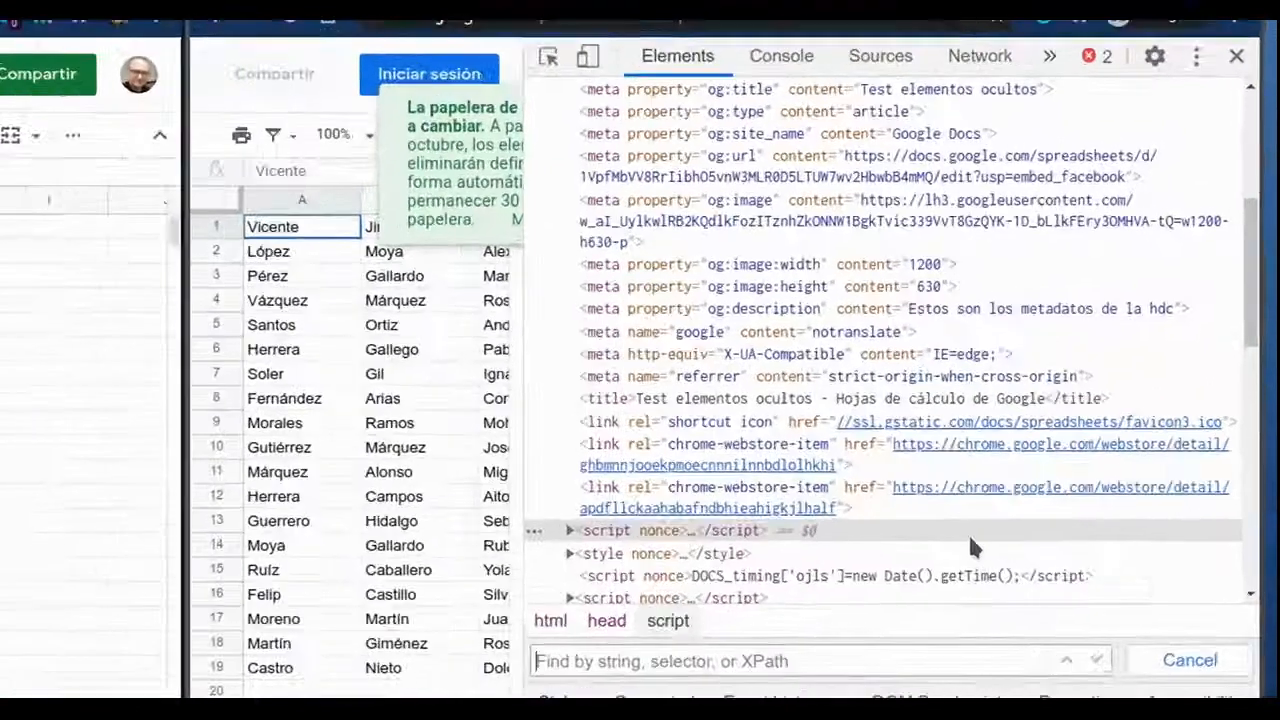
text(windows)
key(BackSpace)
text(.onload)
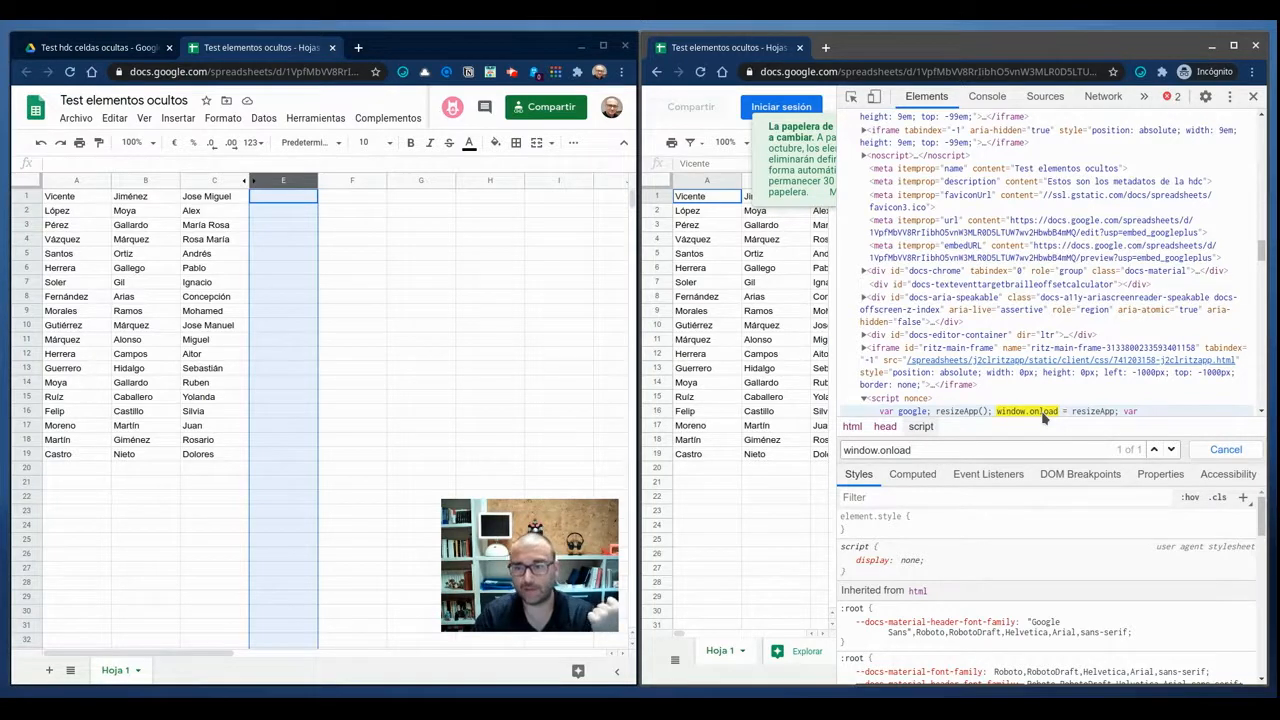
Examine the bootstrapData contents in the script containing window.onload within the read-only page's HTML.
click(1092, 416)
scroll(1092, 416, up, 5)
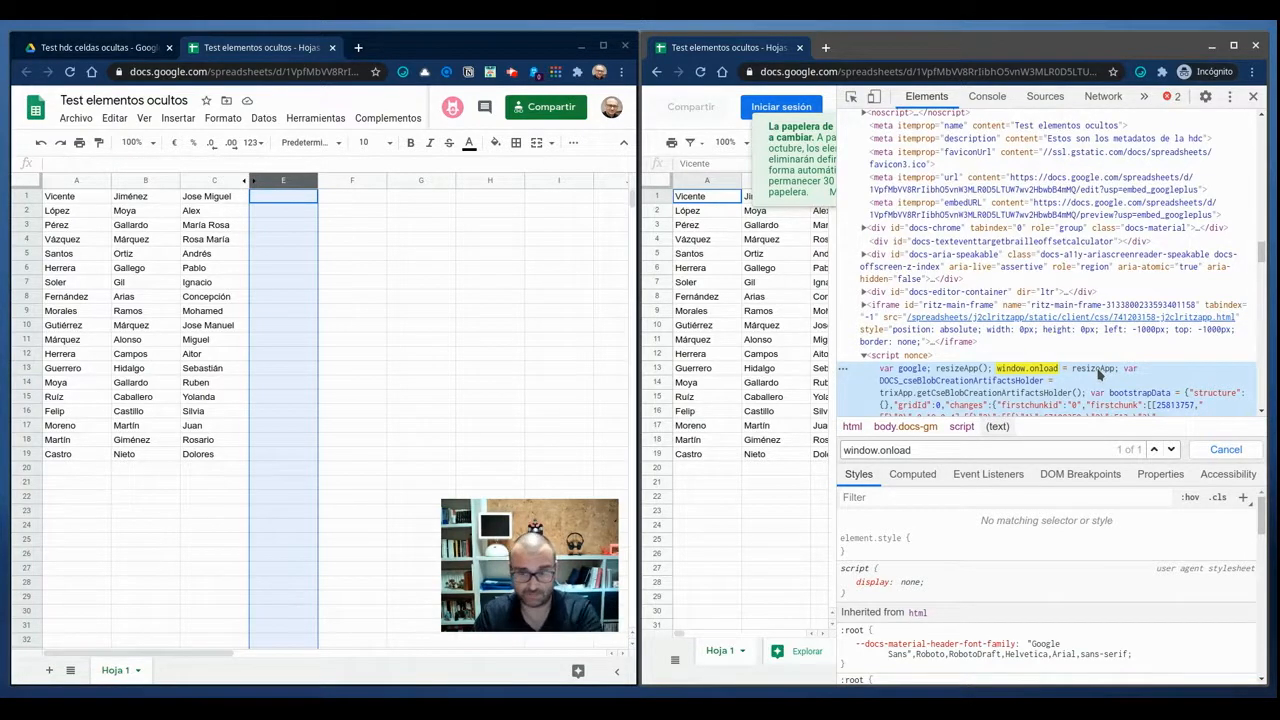
scroll(1100, 372, down, 3)
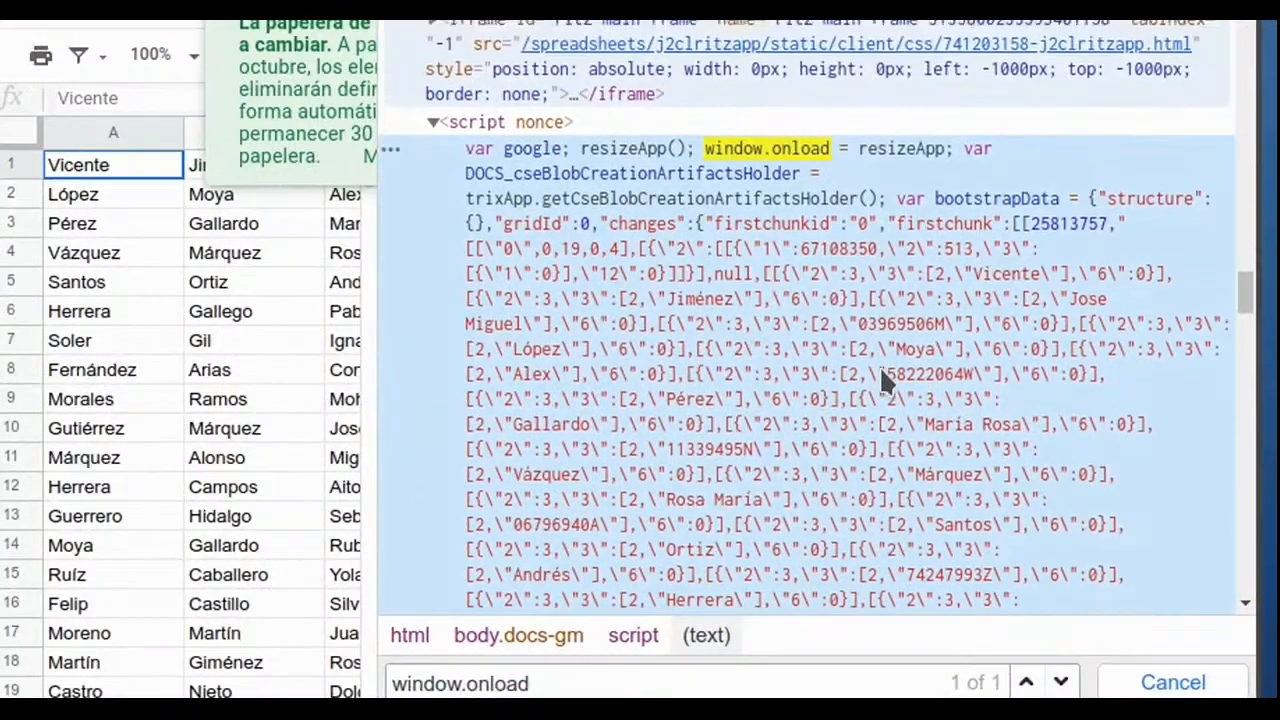
scroll(881, 377, down, 3)
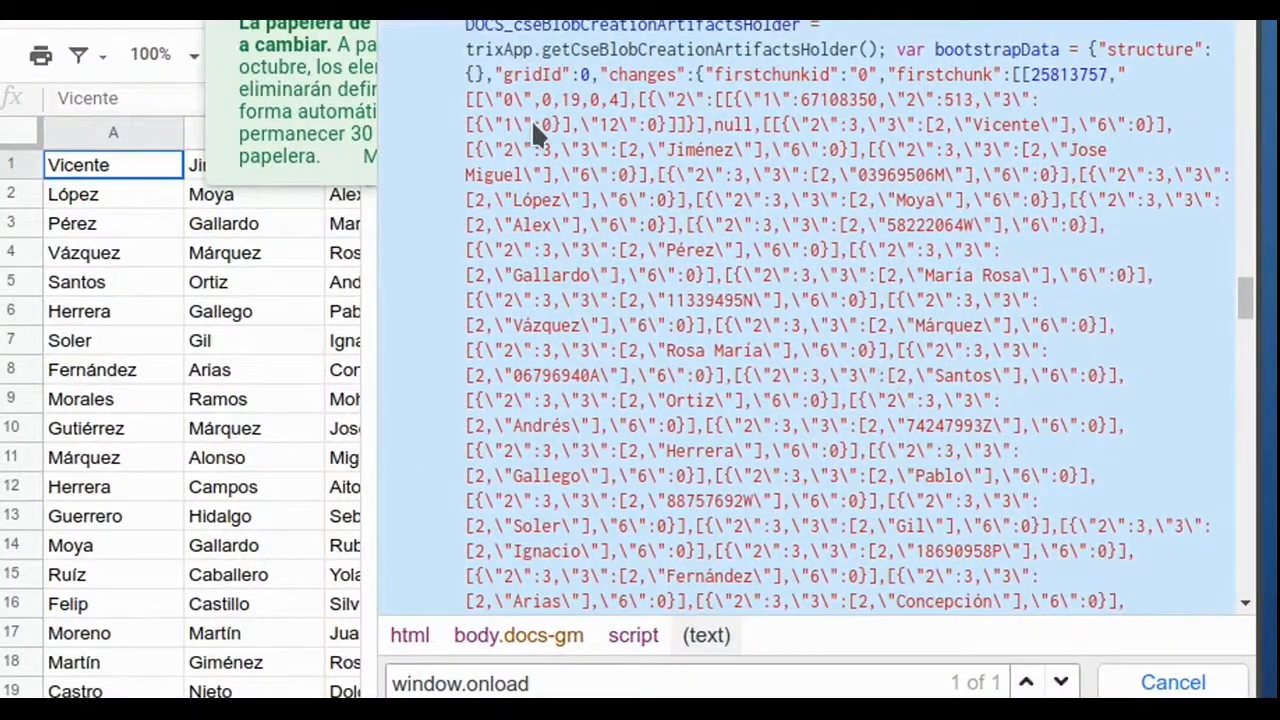
scroll(531, 119, up, 2)
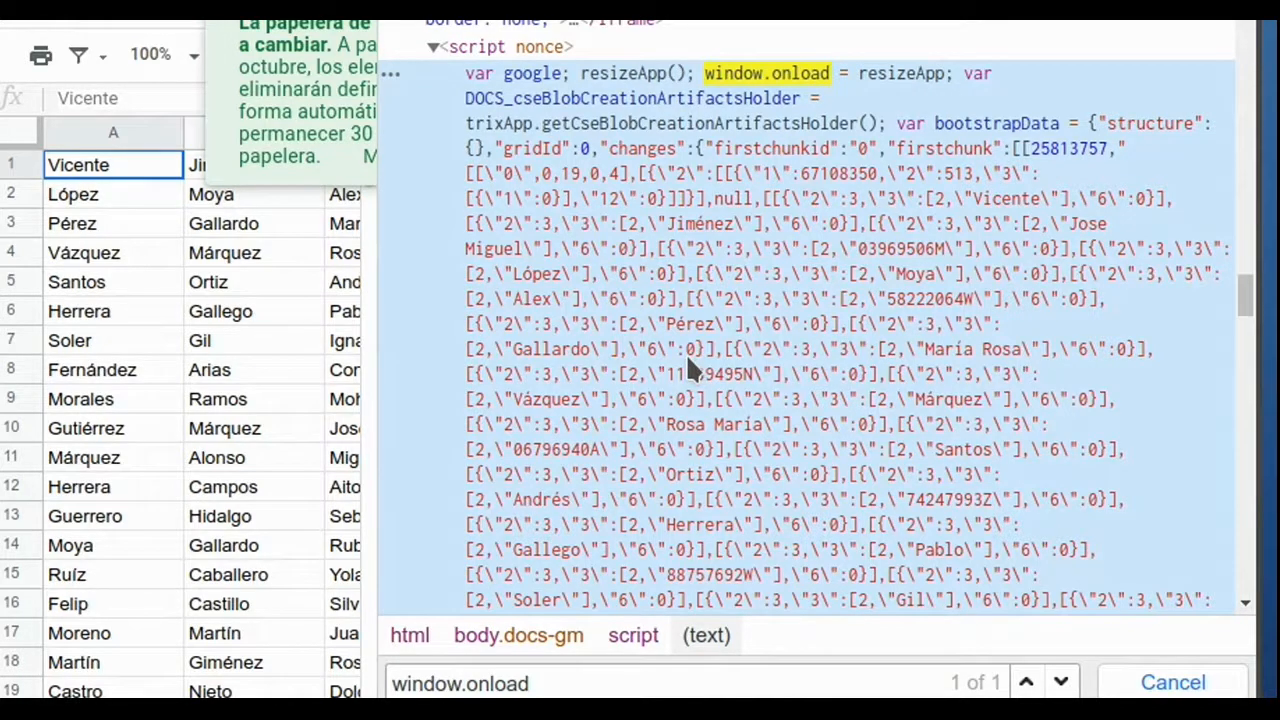
Resize the developer tools beside the read-only sheet and dismiss the notice to compare its visible columns with the script's data.
click(100, 370)
drag(104, 172, 137, 516)
drag(377, 190, 727, 202)
click(680, 79)
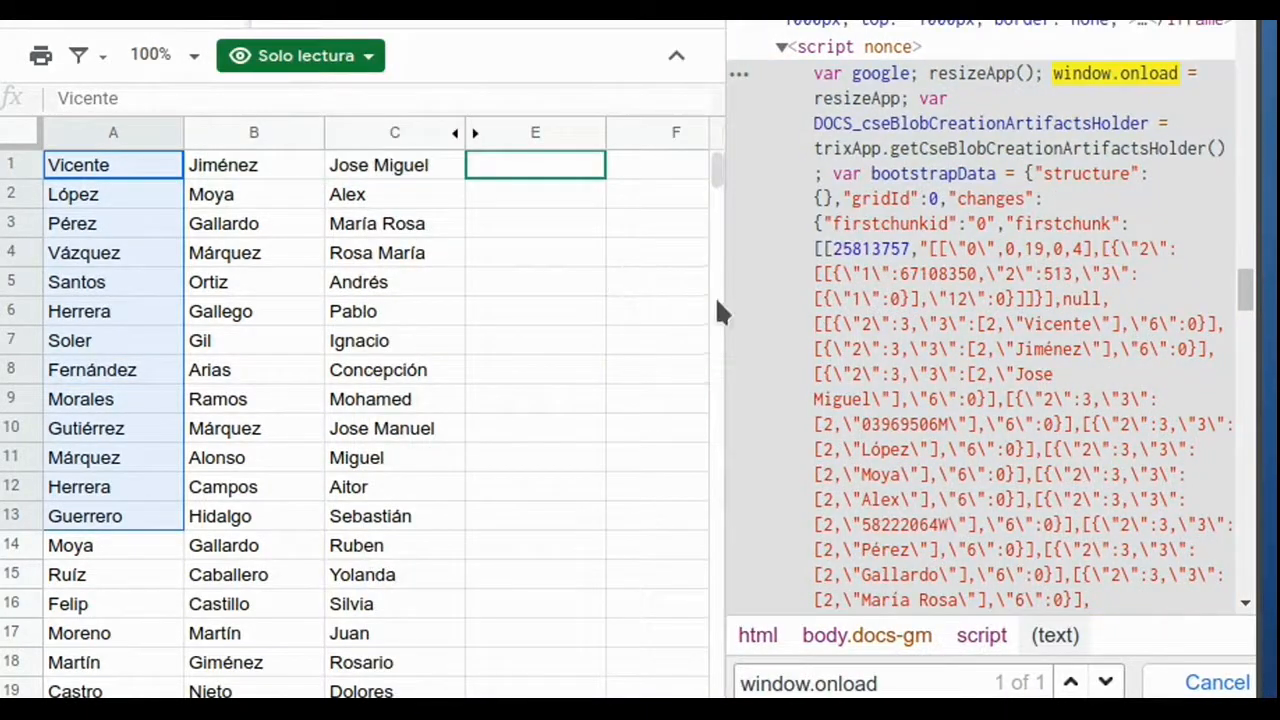
drag(596, 296, 501, 281)
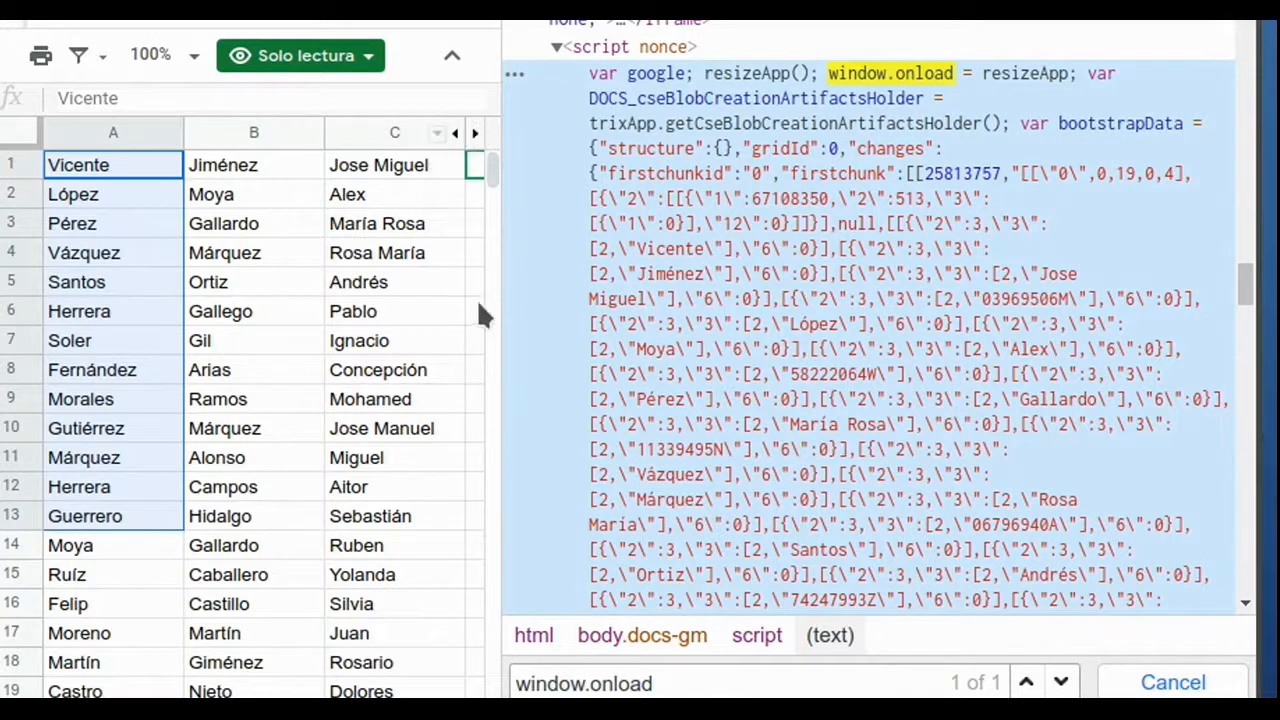
drag(500, 298, 598, 300)
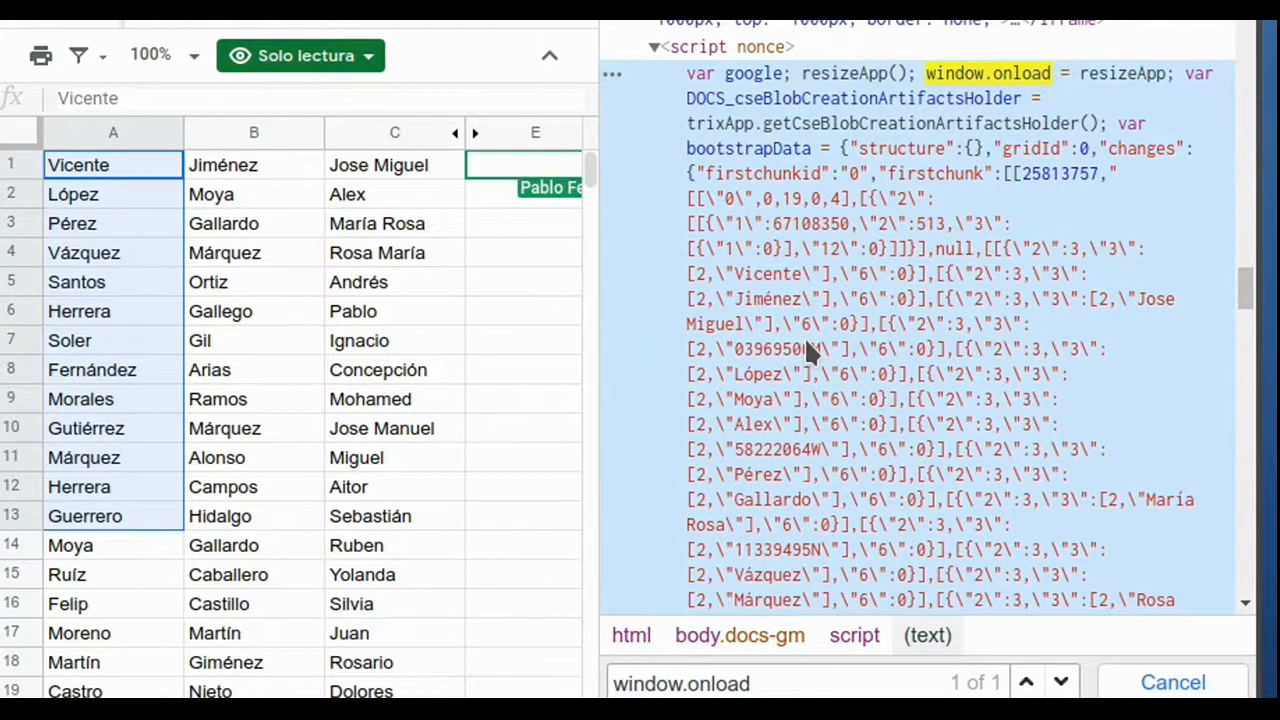
scroll(808, 348, down, 3)
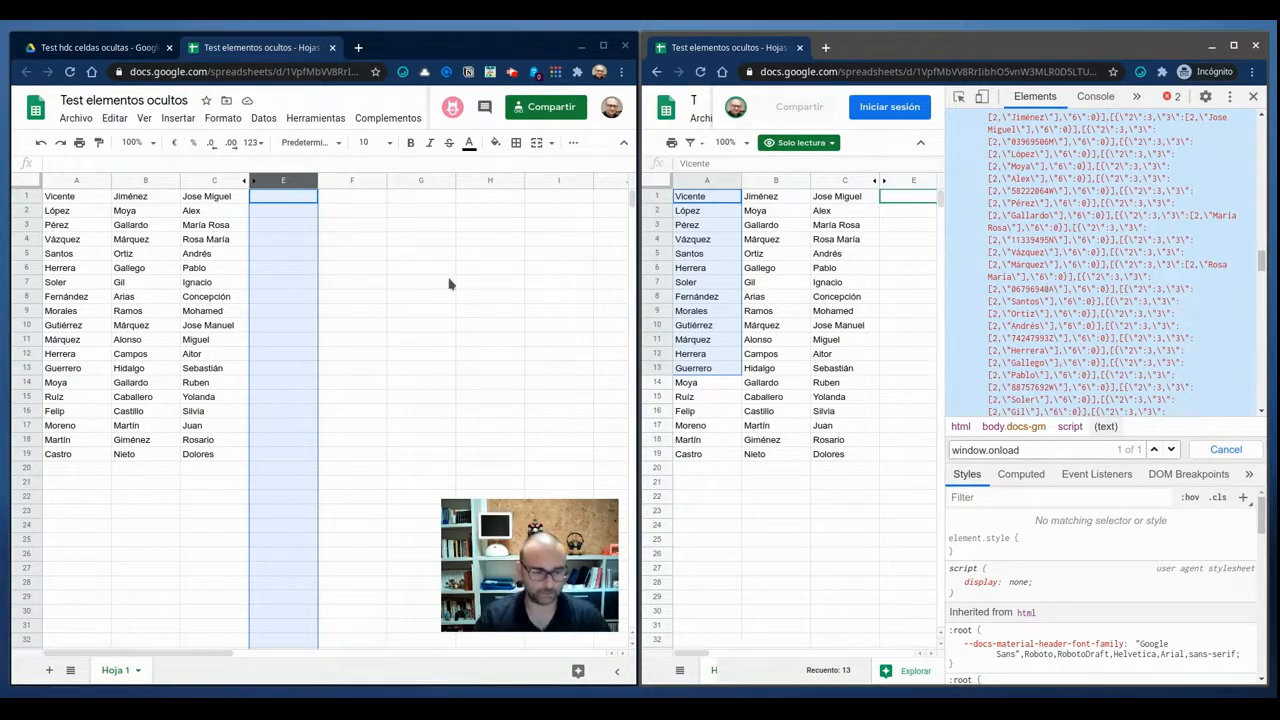
Add a second sheet to the editable spreadsheet, entering "La clave es:" in A1 and the secret key in B1.
click(49, 671)
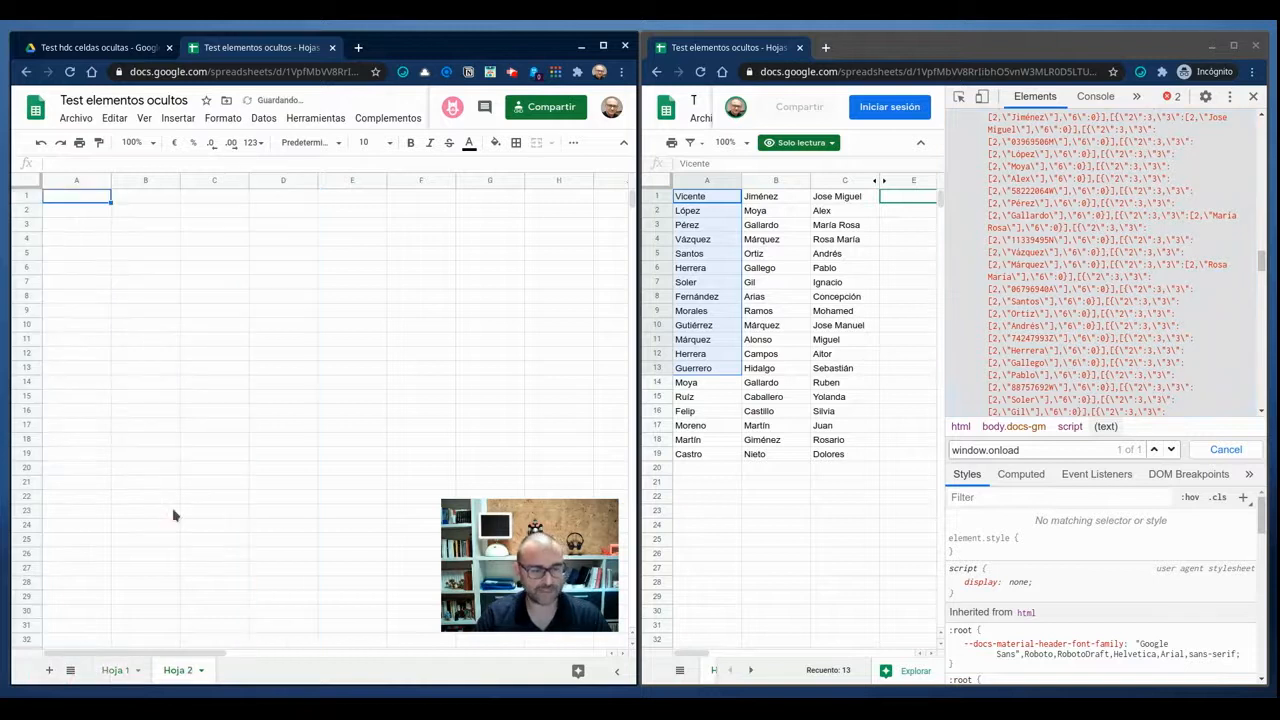
text(La clave es:)
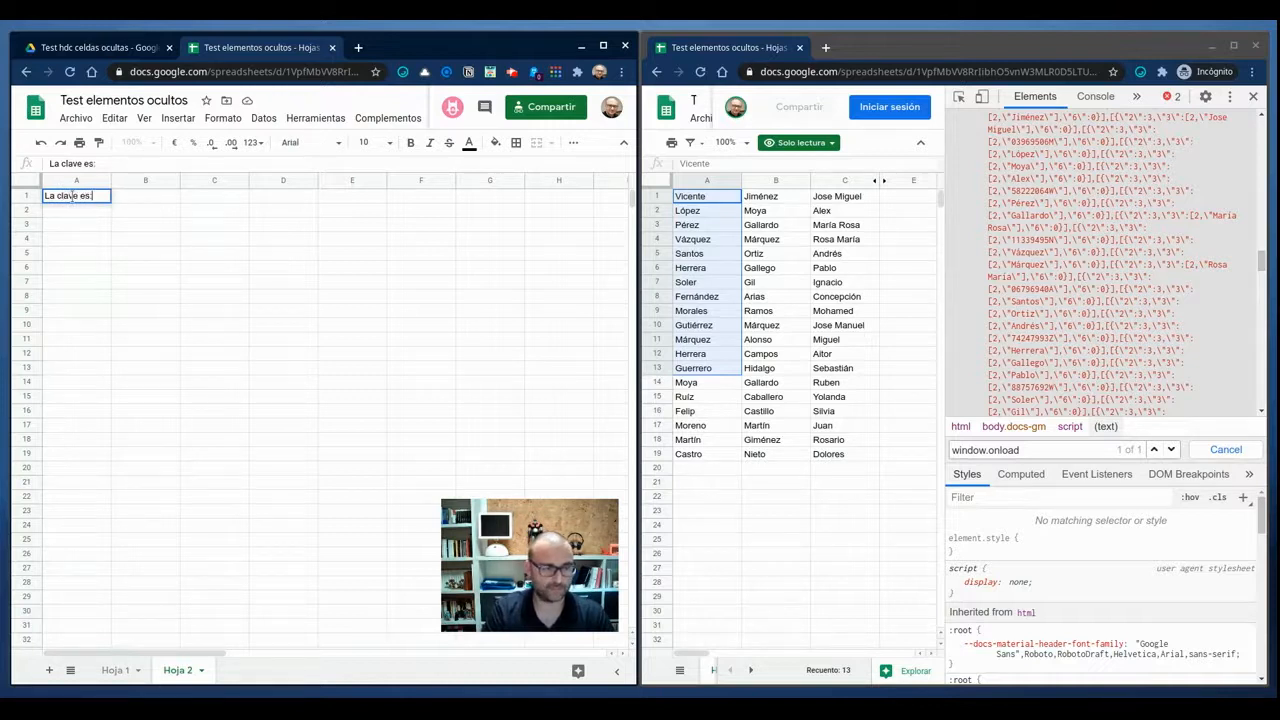
key(Tab)
text(SUPERSECRETO)
key(Return)
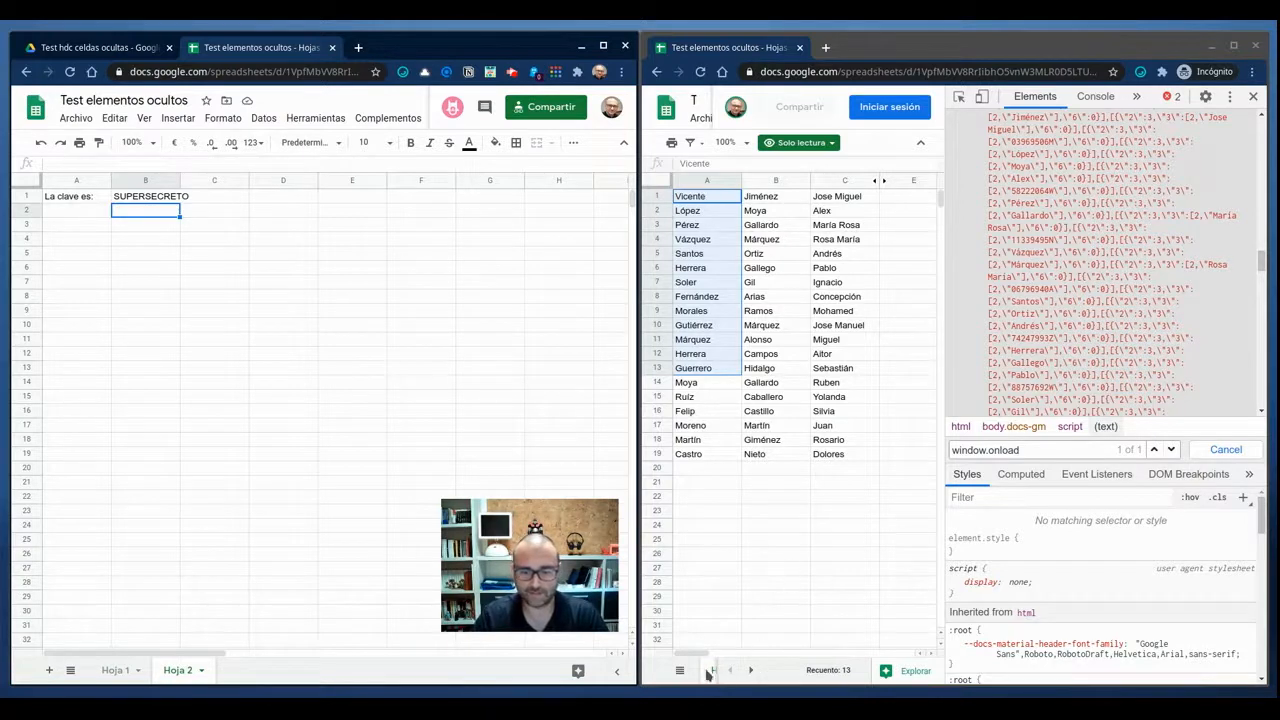
Display Hoja 2 in the read-only view, resizing the developer tools to make room for the sheet tabs.
click(755, 672)
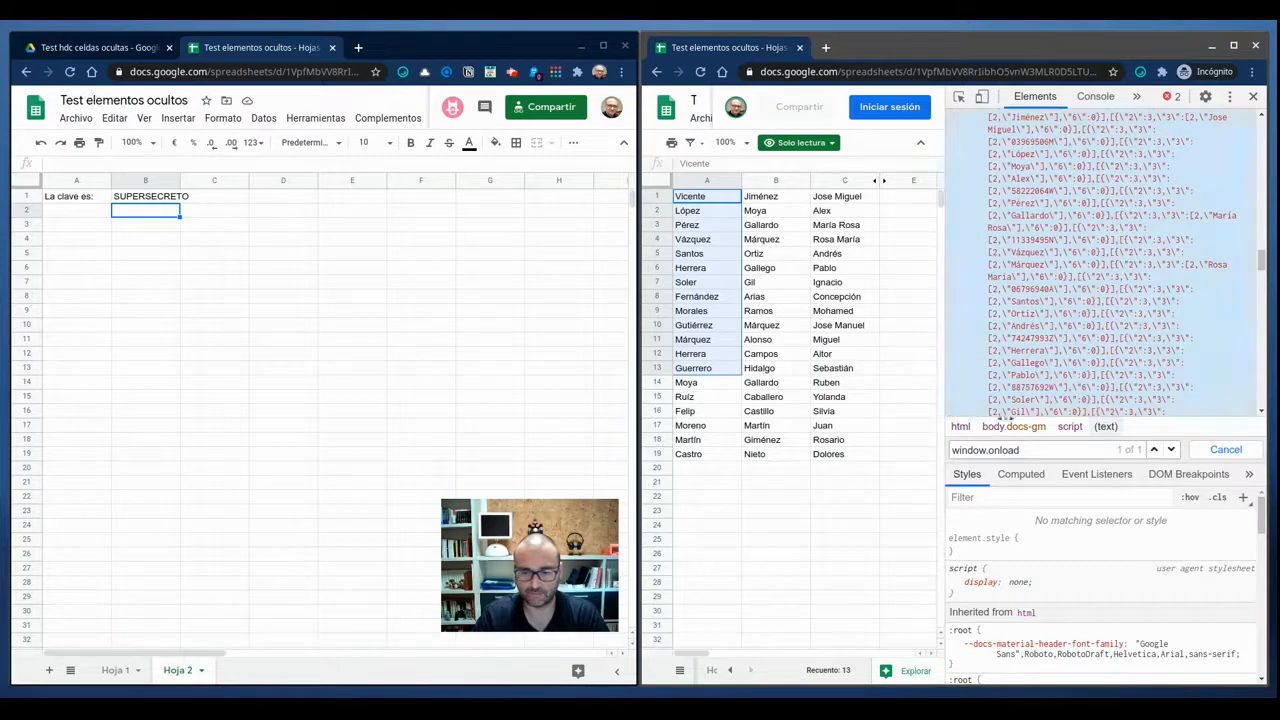
drag(945, 421, 1123, 422)
click(778, 670)
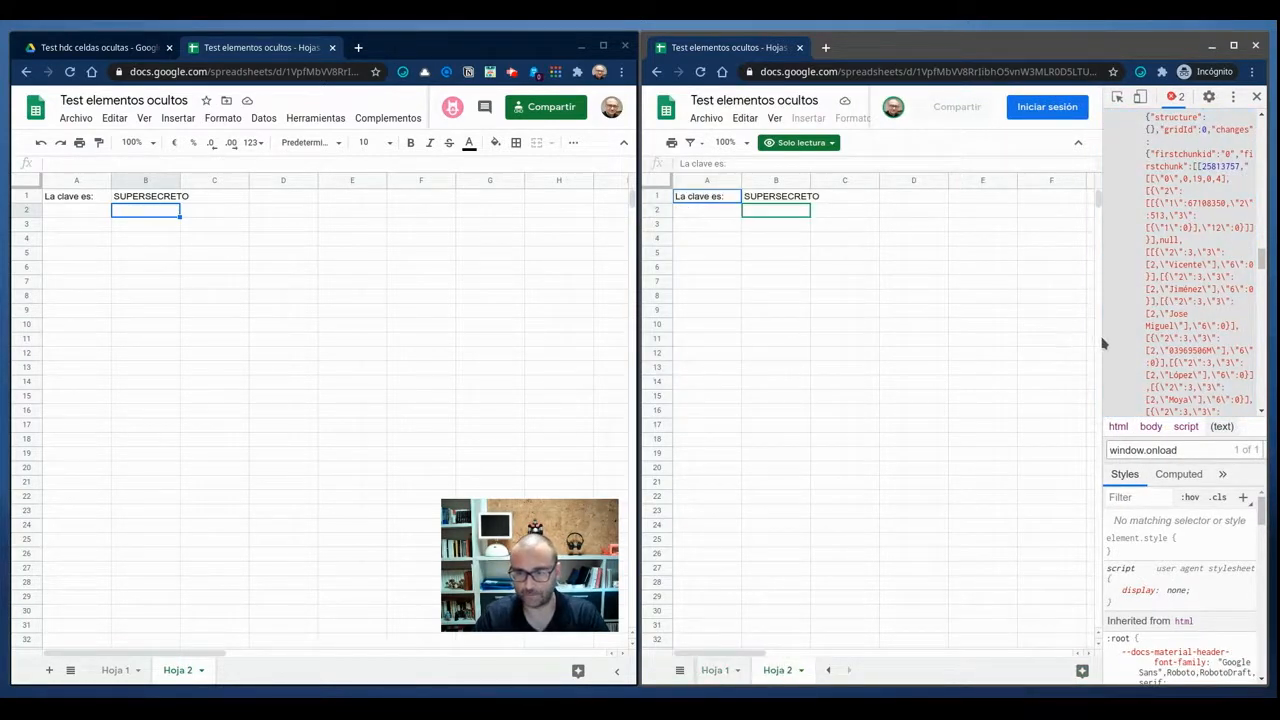
drag(1104, 337, 1003, 340)
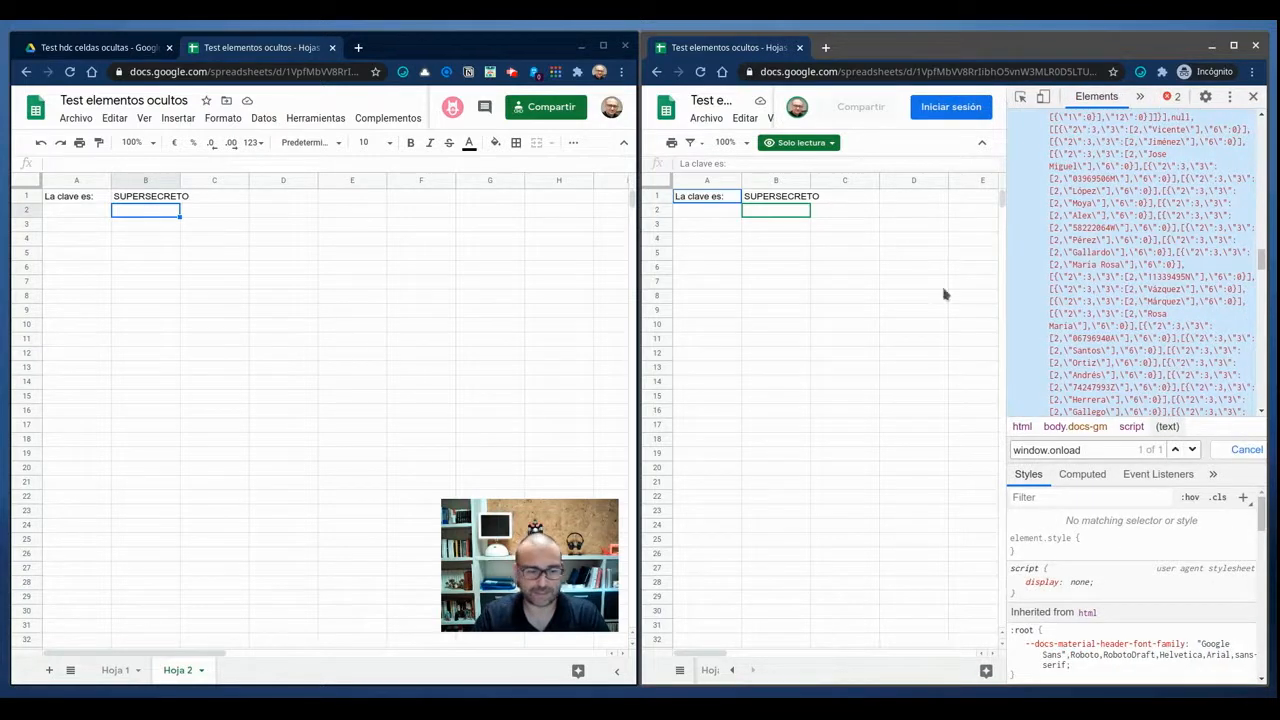
Hide Hoja 2 in the editable spreadsheet and reload the read-only view.
click(200, 670)
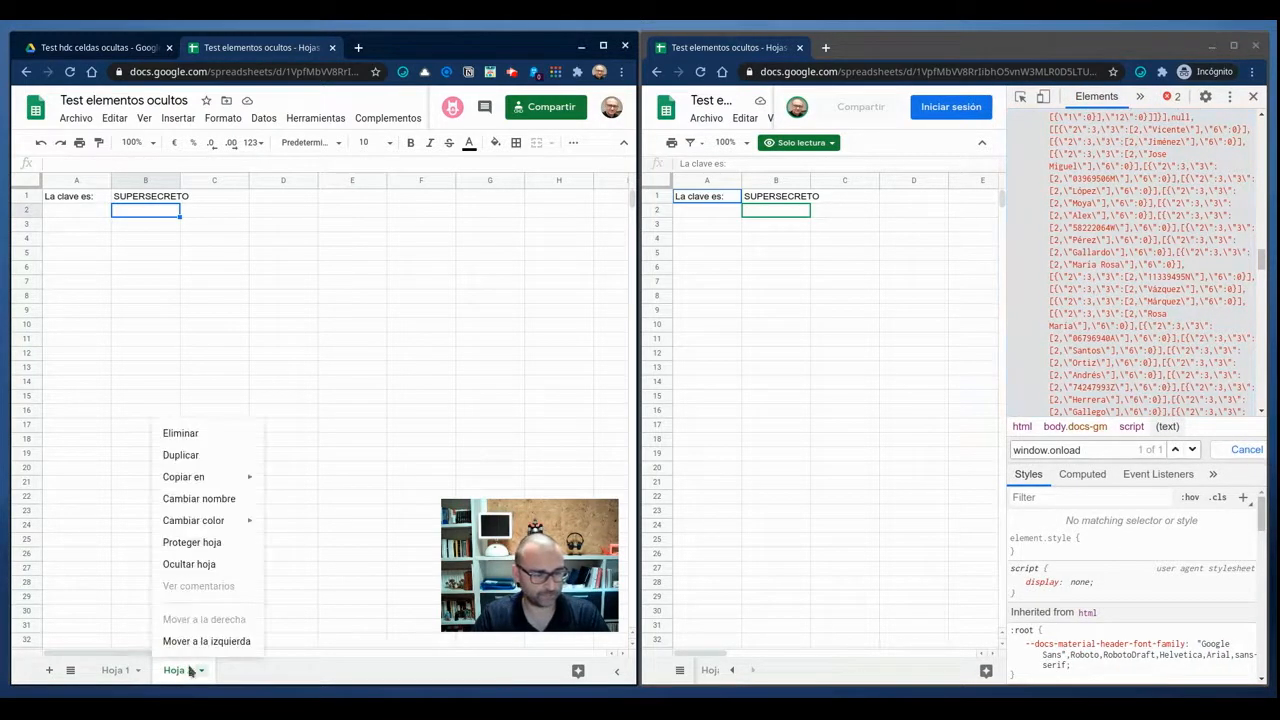
click(194, 564)
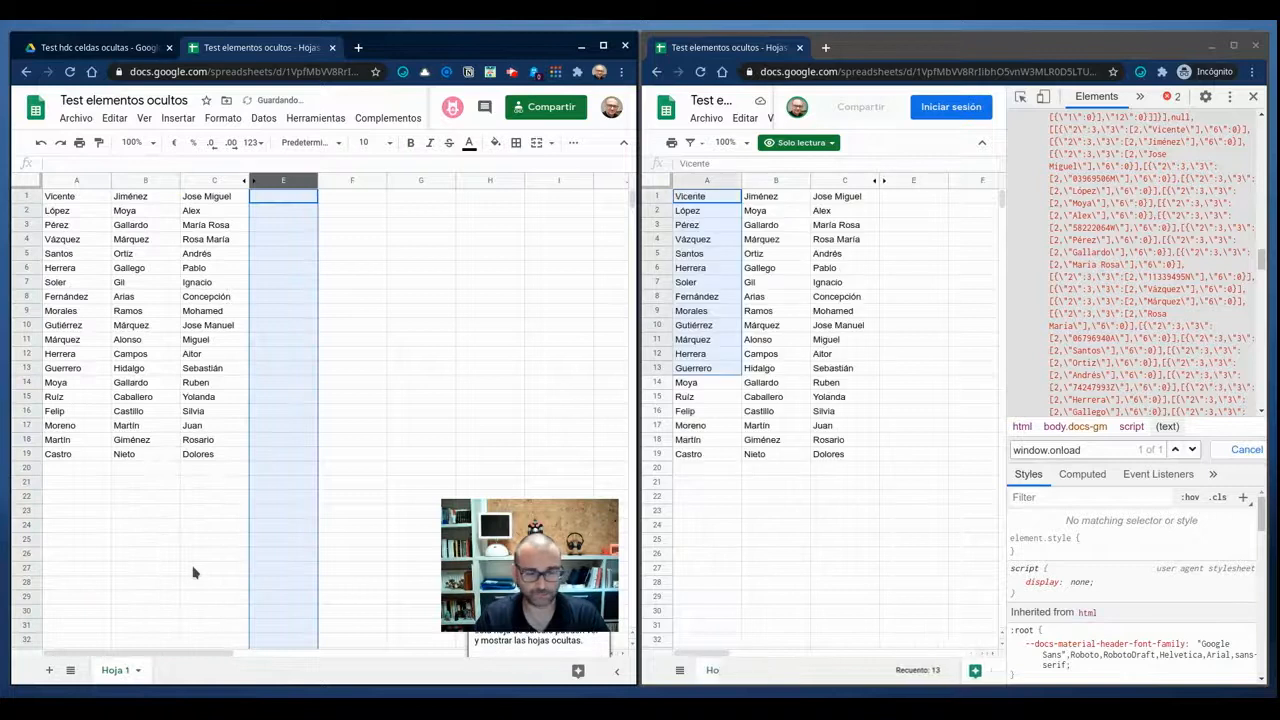
click(700, 71)
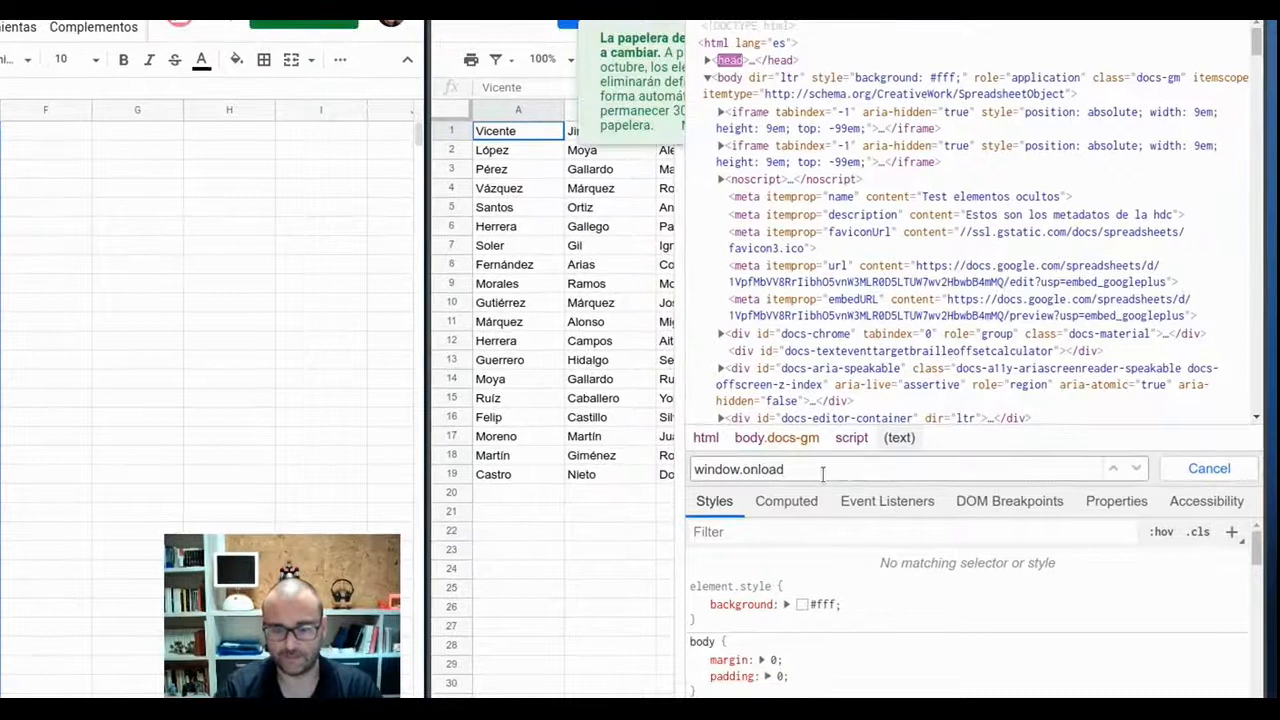
Search the reloaded page's HTML for "window.onload" and examine the sheet data in that script.
key(Return)
scroll(868, 220, down, 5)
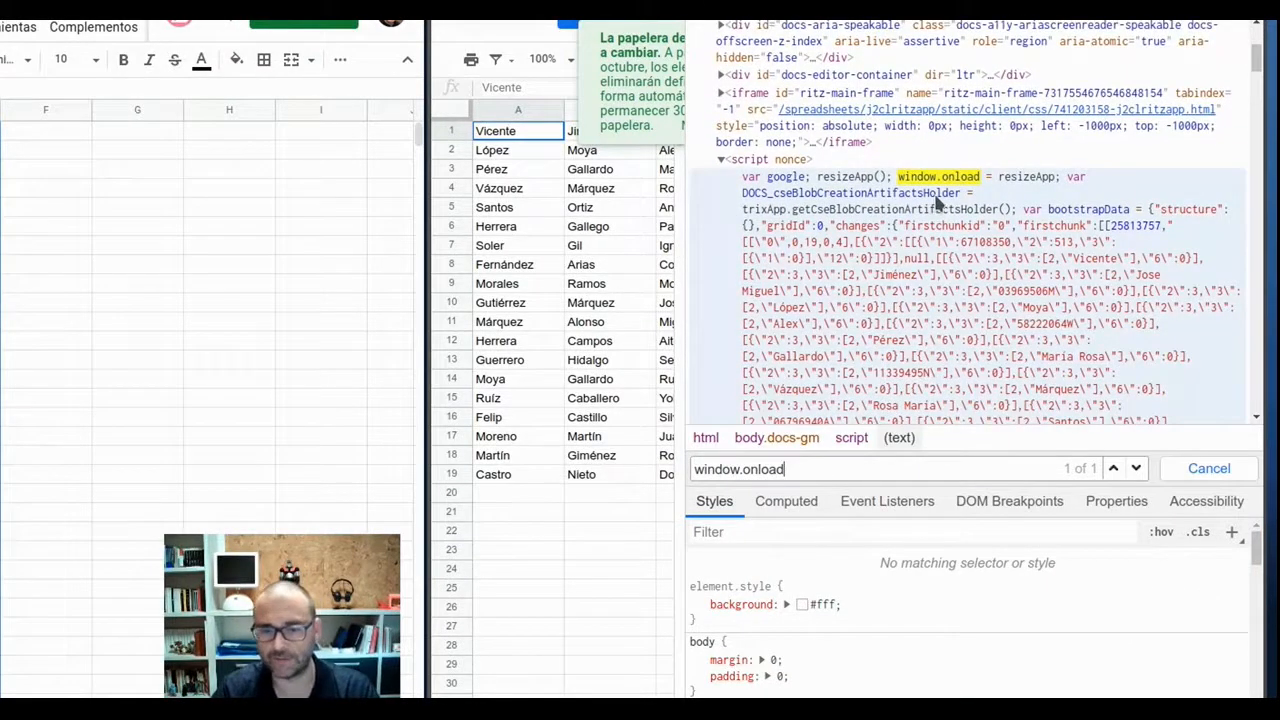
scroll(938, 203, down, 4)
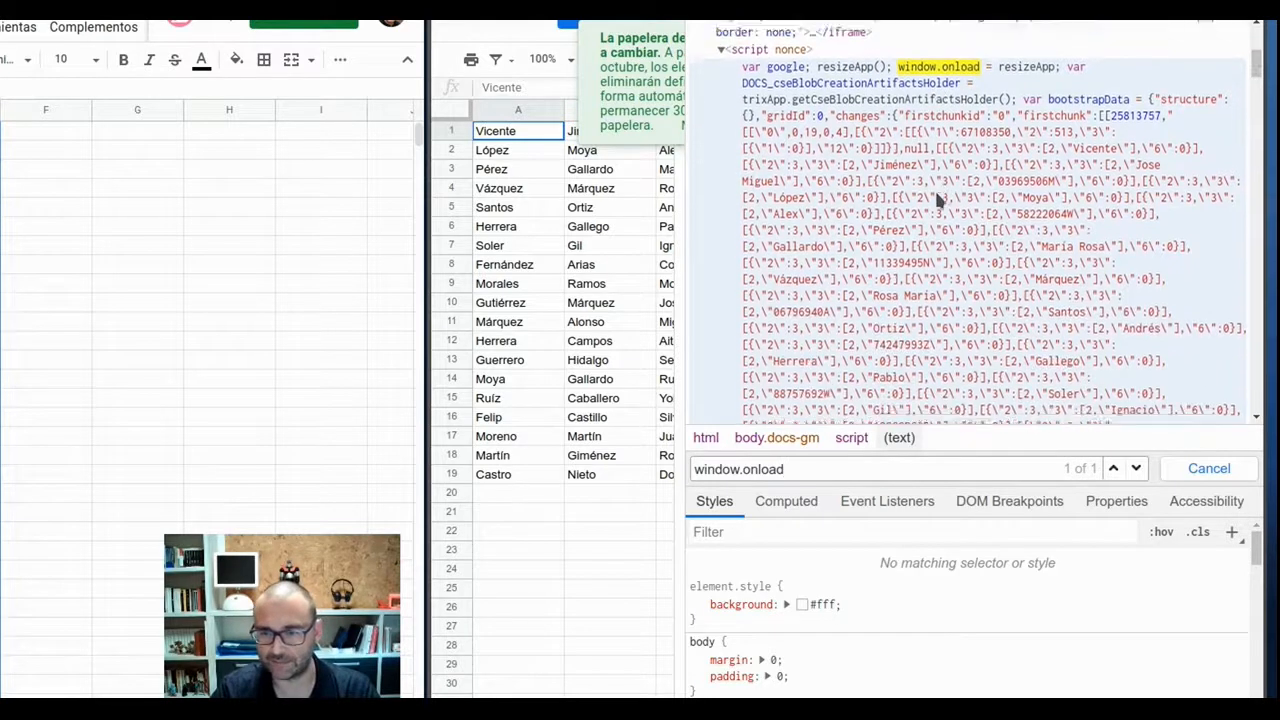
scroll(918, 193, down, 12)
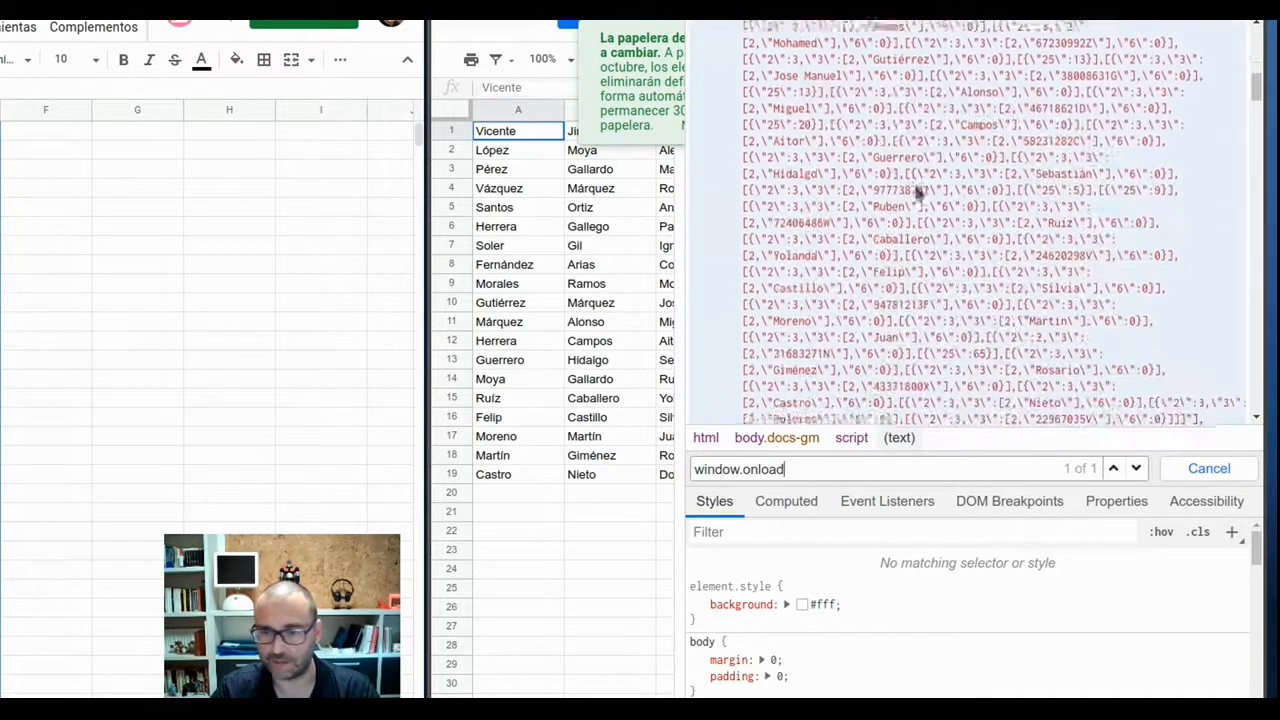
Search the read-only page's HTML for the hidden sheet's secret key, and for the word "clave".
key(ctrl+f)
text(SUPERSECRETO)
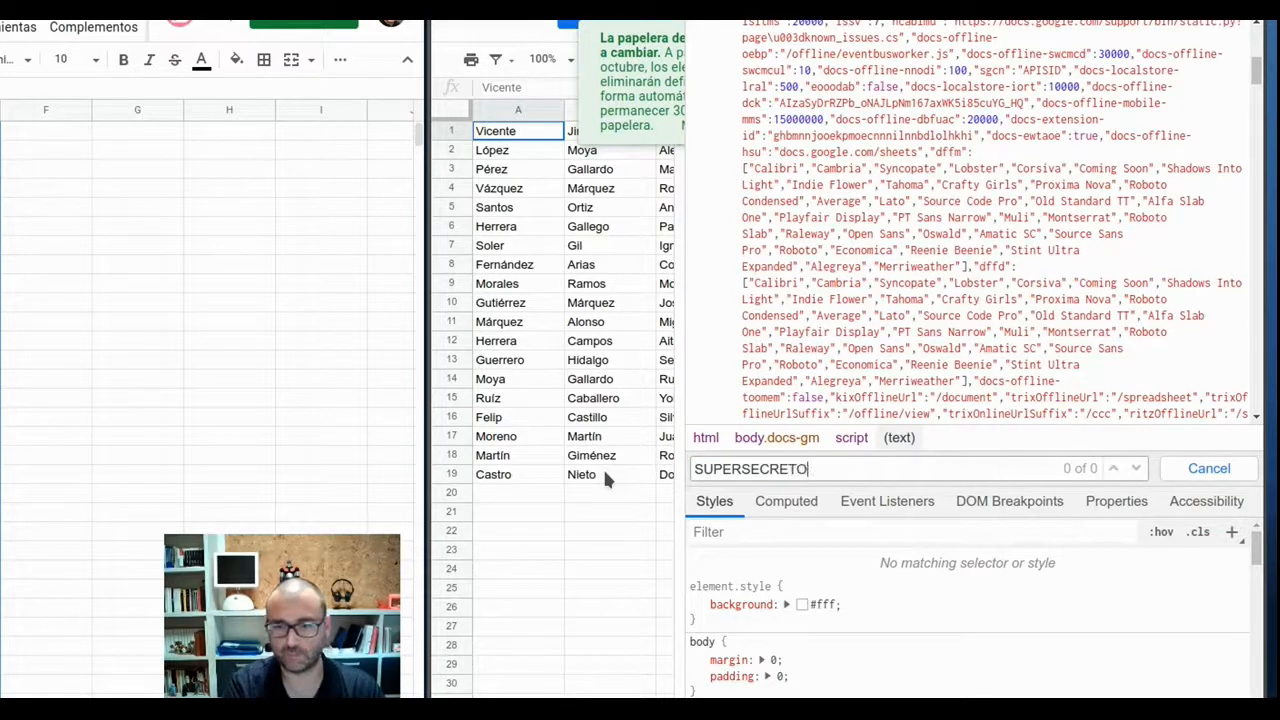
key(BackSpace)
key(BackSpace)
key(BackSpace)
key(BackSpace)
key(BackSpace)
key(BackSpace)
key(BackSpace)
key(BackSpace)
key(BackSpace)
key(BackSpace)
key(BackSpace)
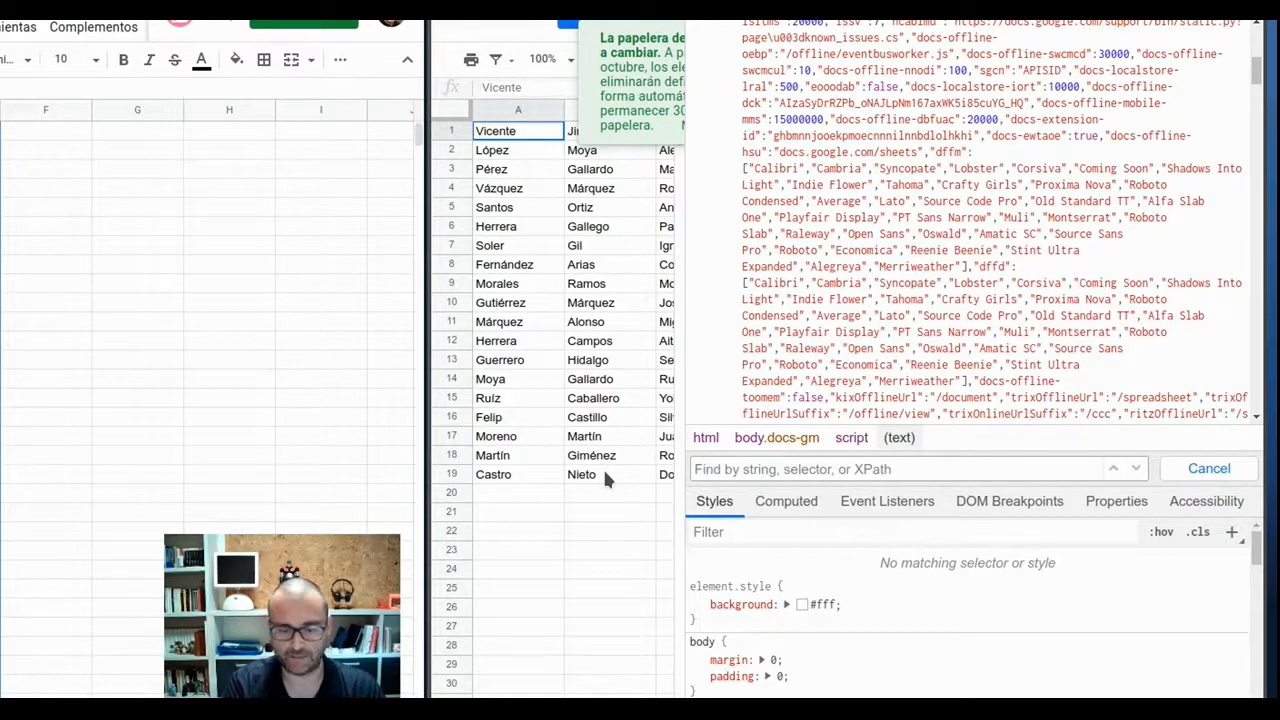
text(clave)
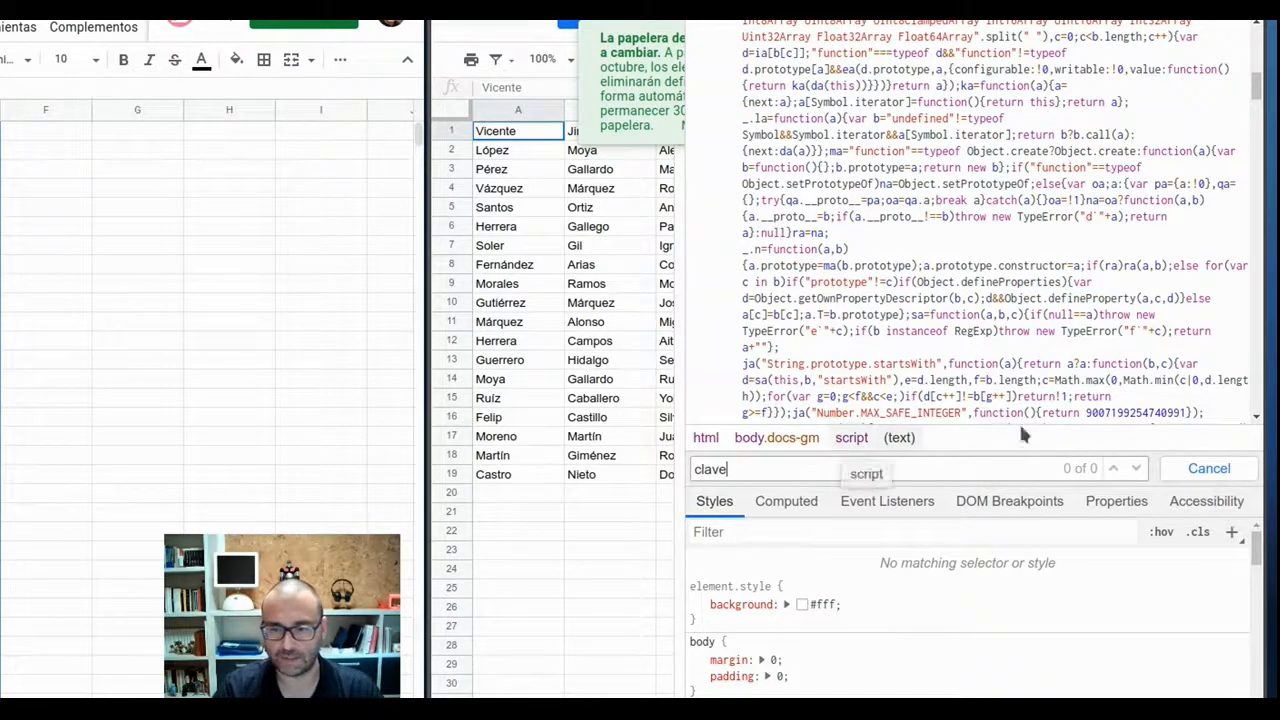
Examine the meta elements in the page's head and select the content of the og:description element.
drag(1256, 86, 1249, 26)
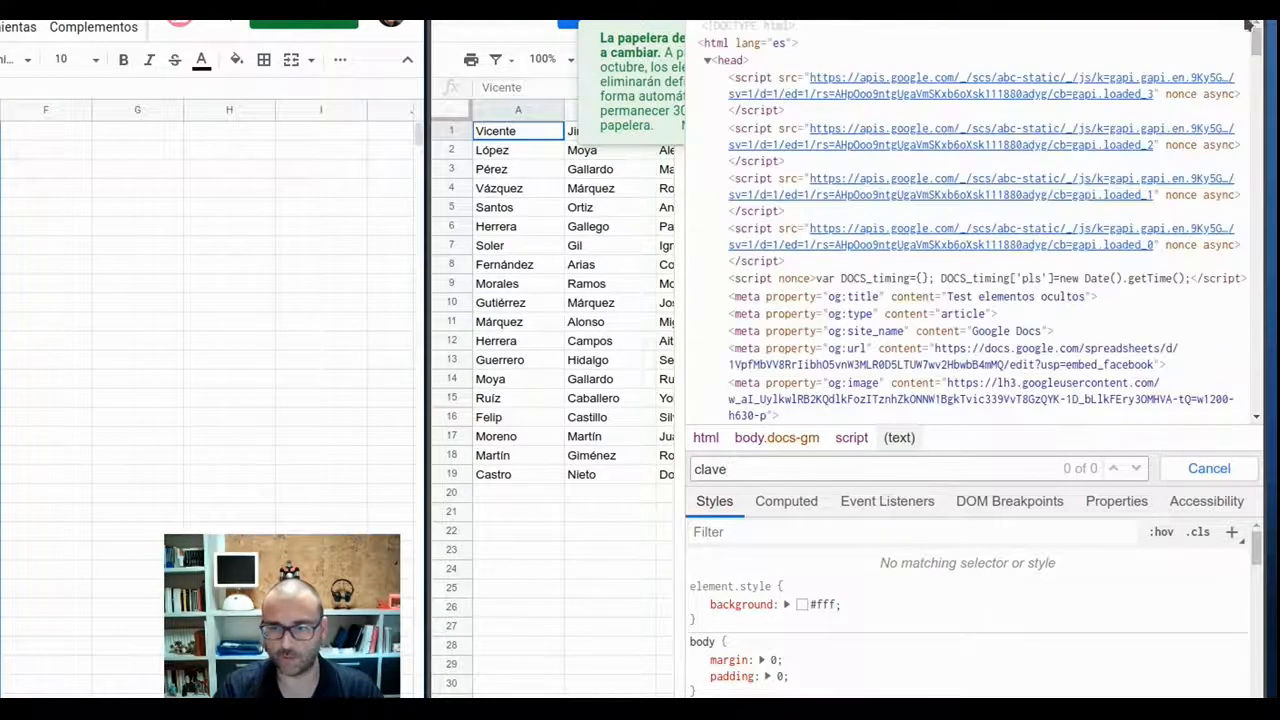
scroll(767, 174, down, 3)
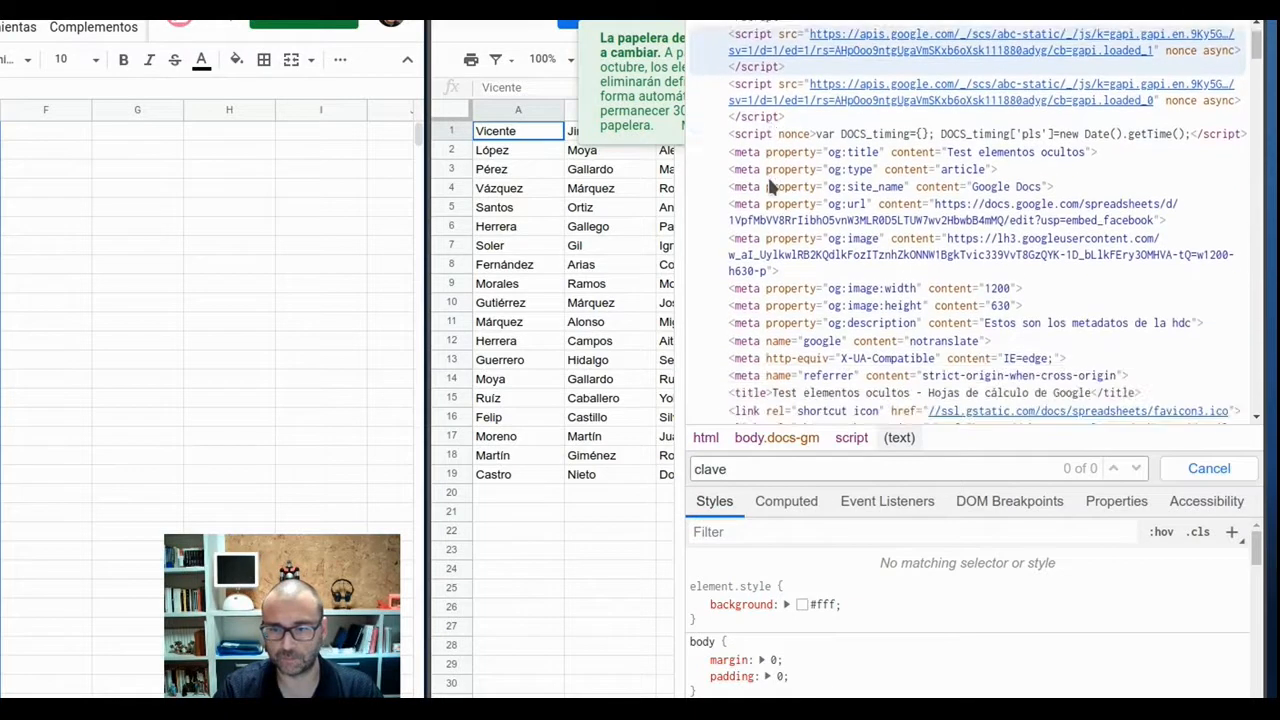
scroll(767, 187, down, 1)
scroll(770, 186, up, 1)
scroll(767, 174, up, 1)
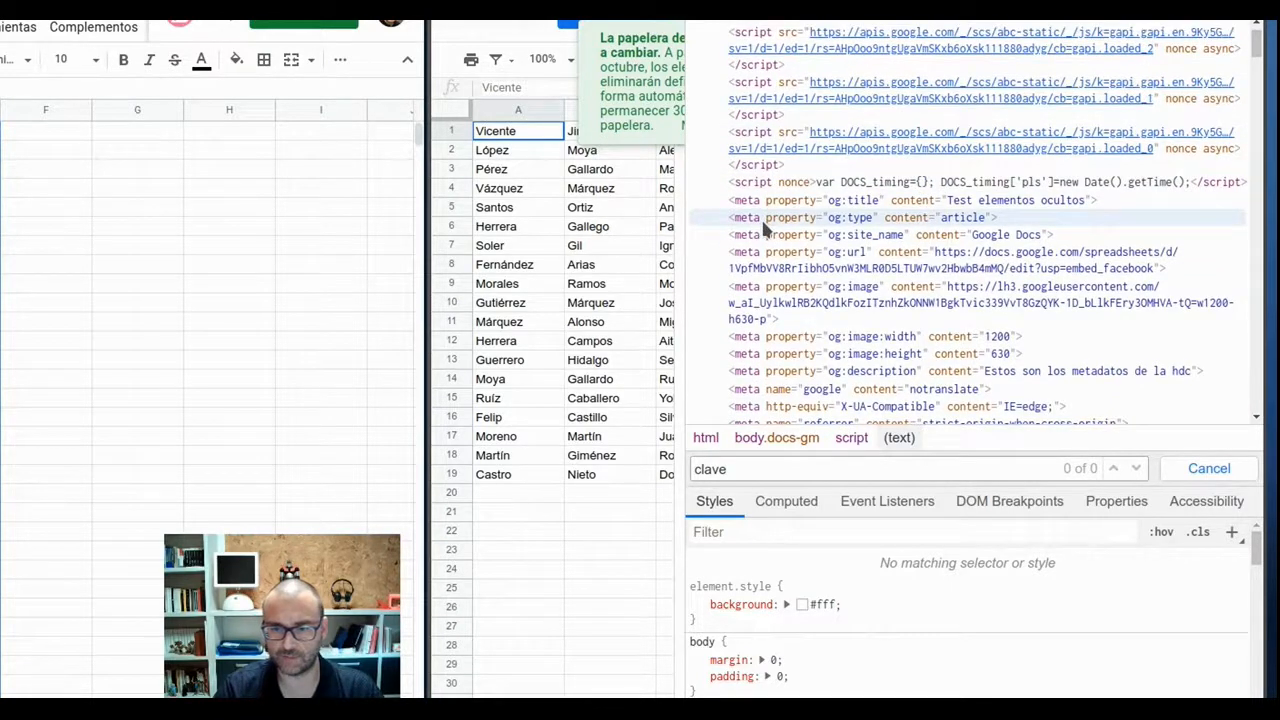
scroll(762, 245, down, 2)
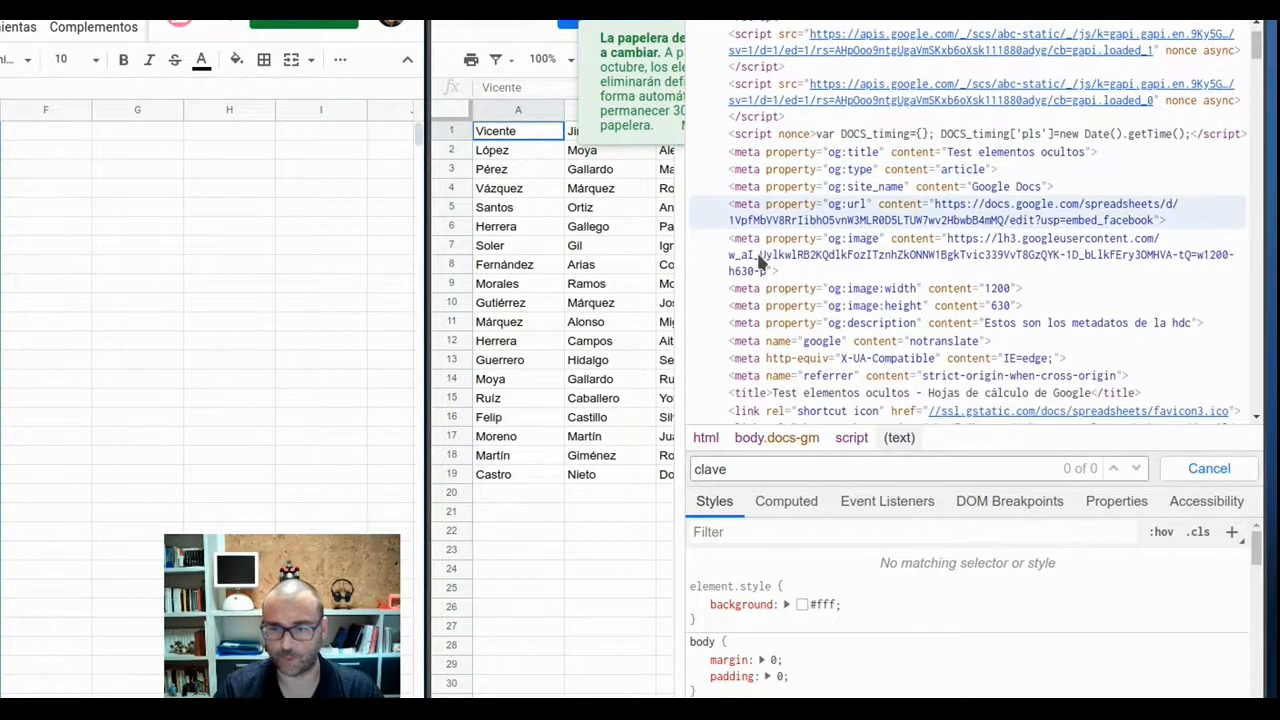
scroll(760, 260, down, 1)
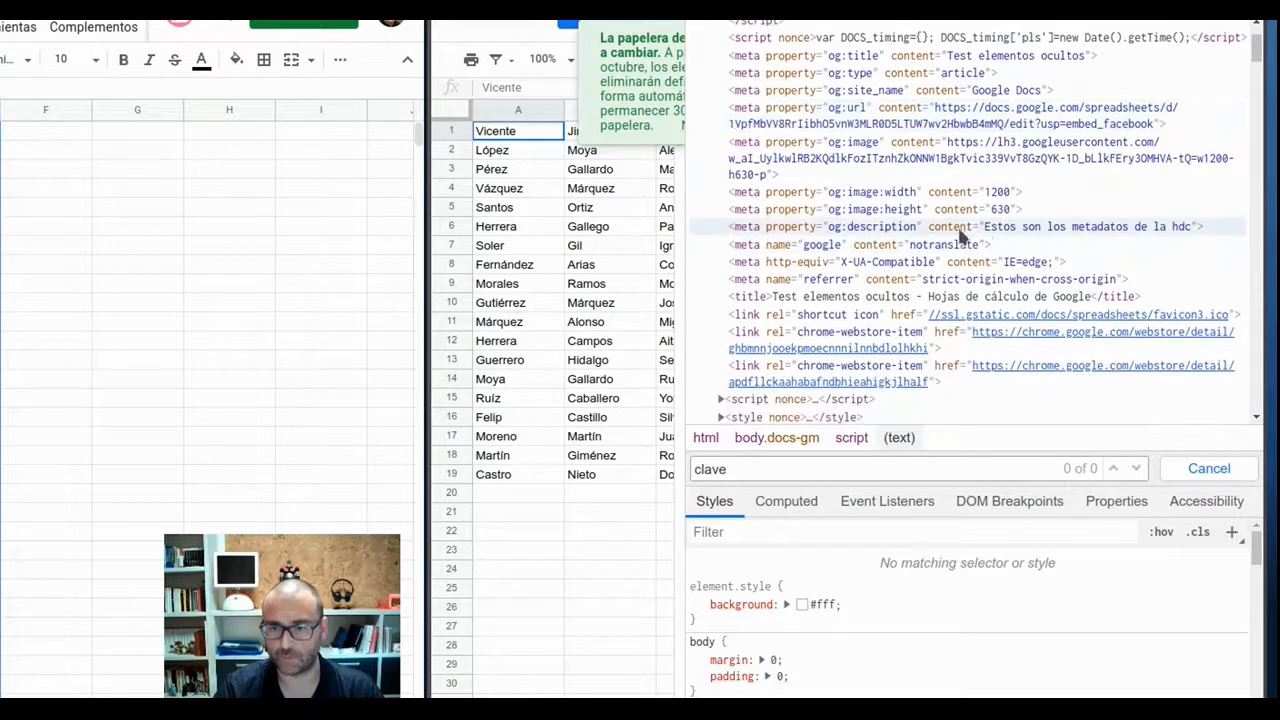
click(984, 226)
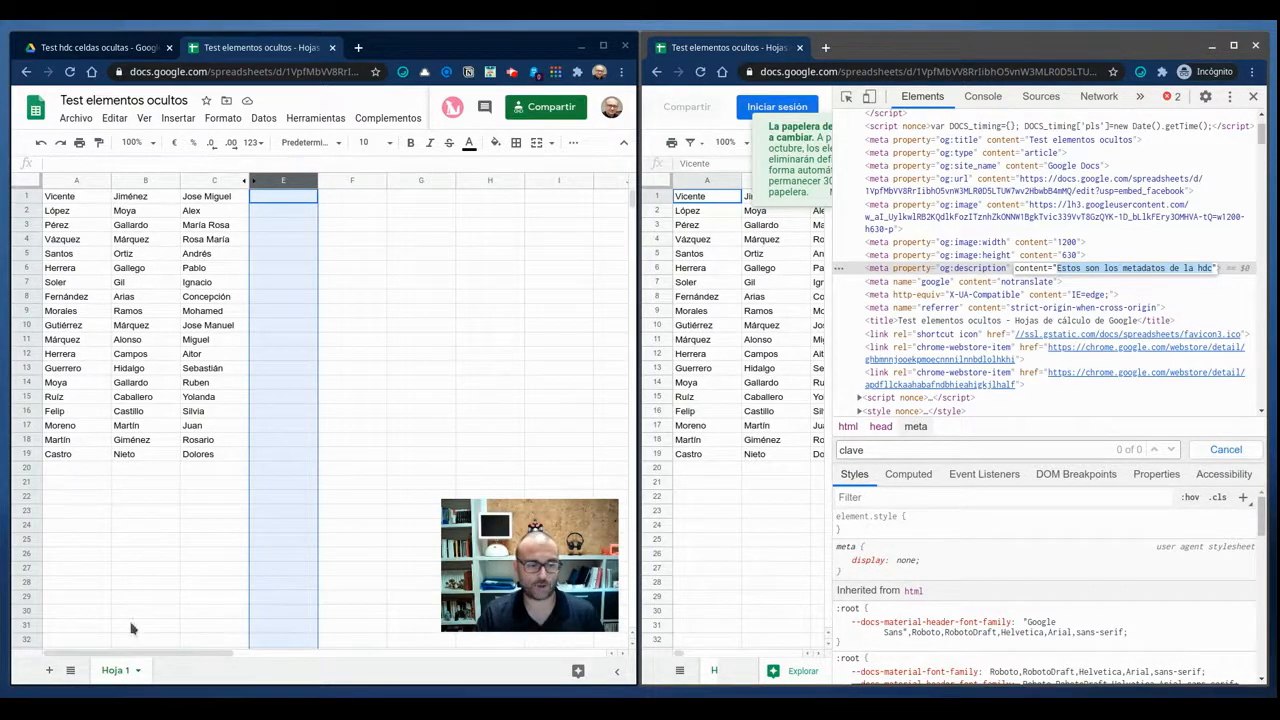
Open the list of all sheets in the editable spreadsheet.
click(70, 670)
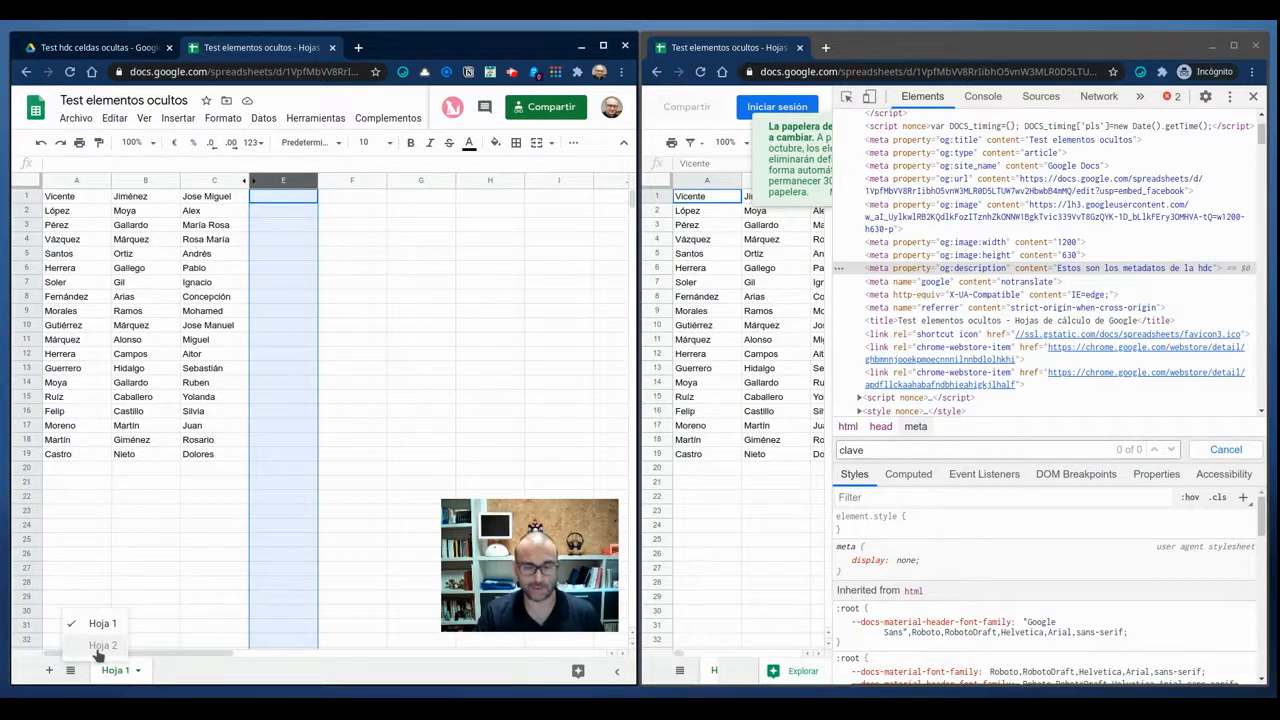